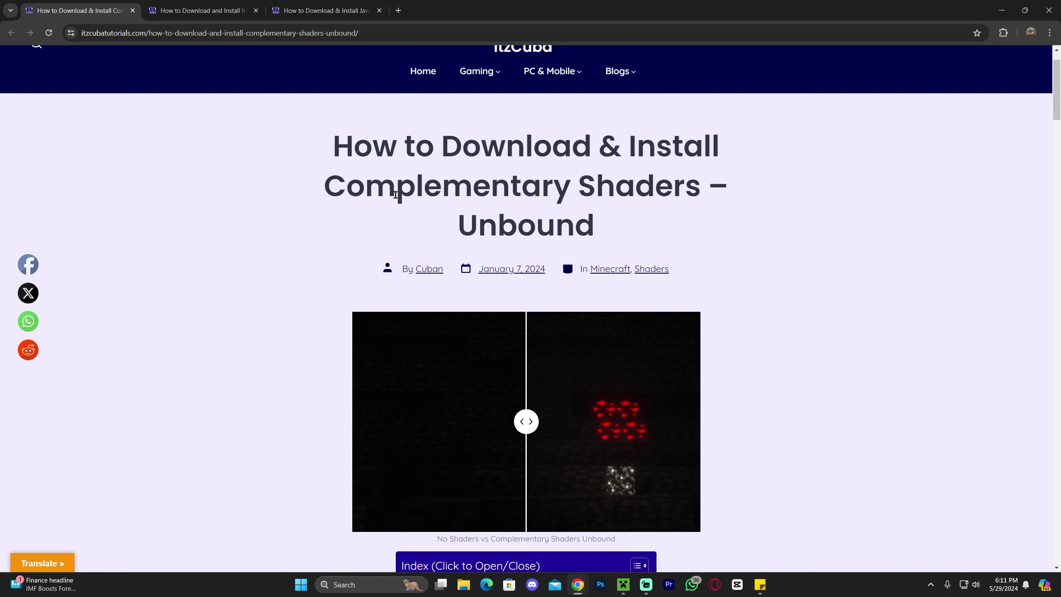
# - Scroll the itzCuba Complementary Shaders guide down to its Step 1 download section
pyautogui.moveTo(329, 185); pyautogui.dragTo(751, 185)
pyautogui.click(759, 188)
pyautogui.scroll(-20, 486, 218)
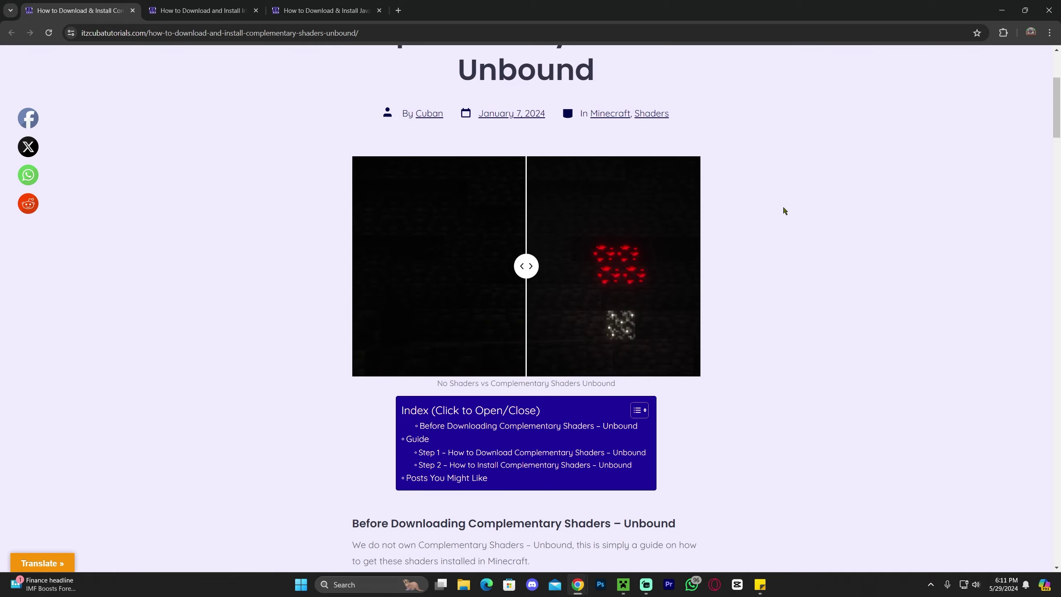
pyautogui.scroll(-5, 558, 233)
pyautogui.scroll(20, 730, 278)
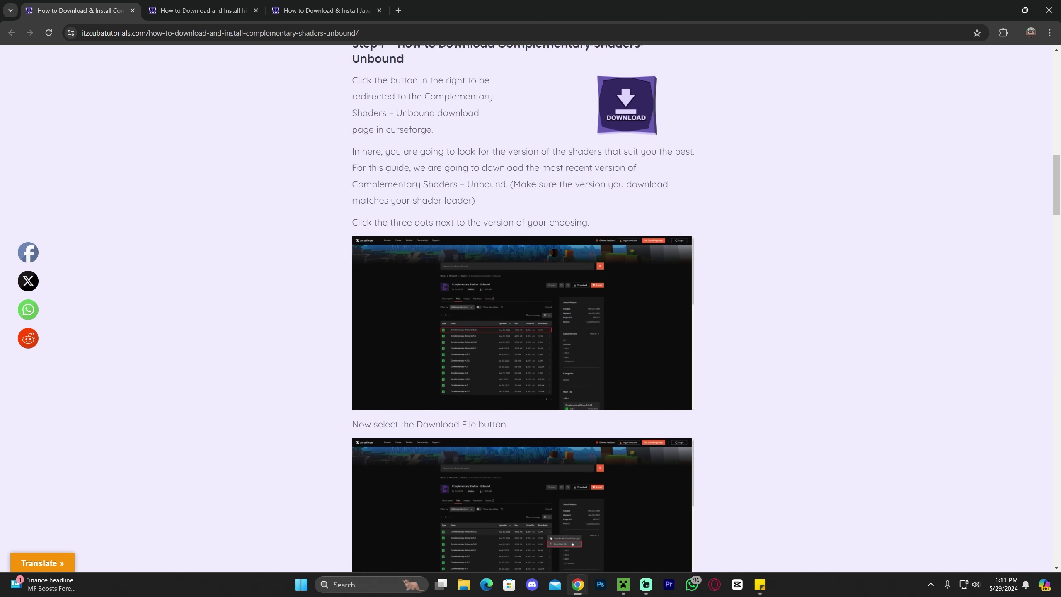
pyautogui.scroll(-3, 743, 287)
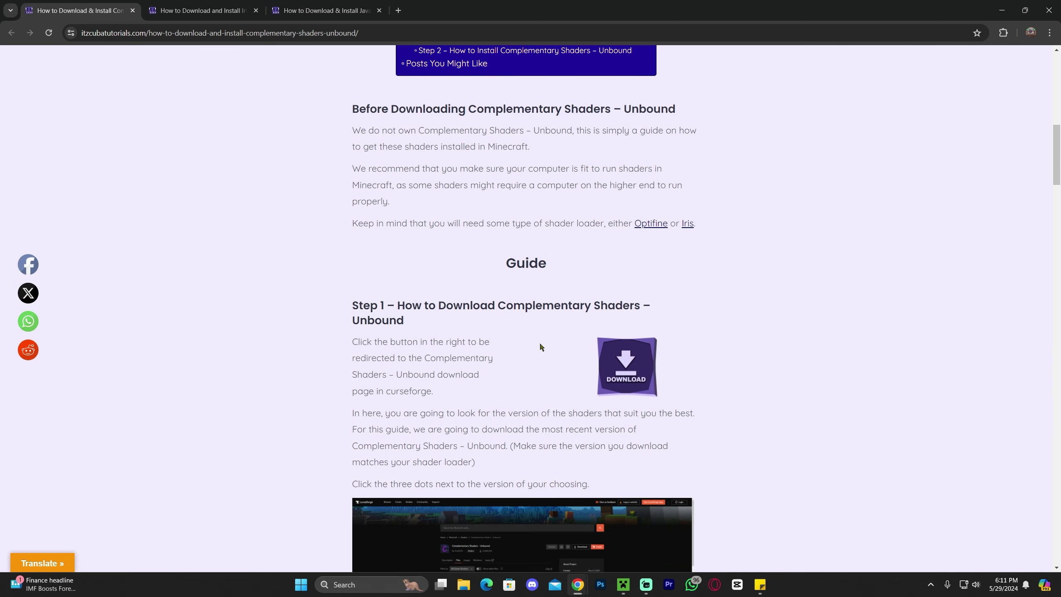
pyautogui.moveTo(349, 303); pyautogui.dragTo(395, 305)
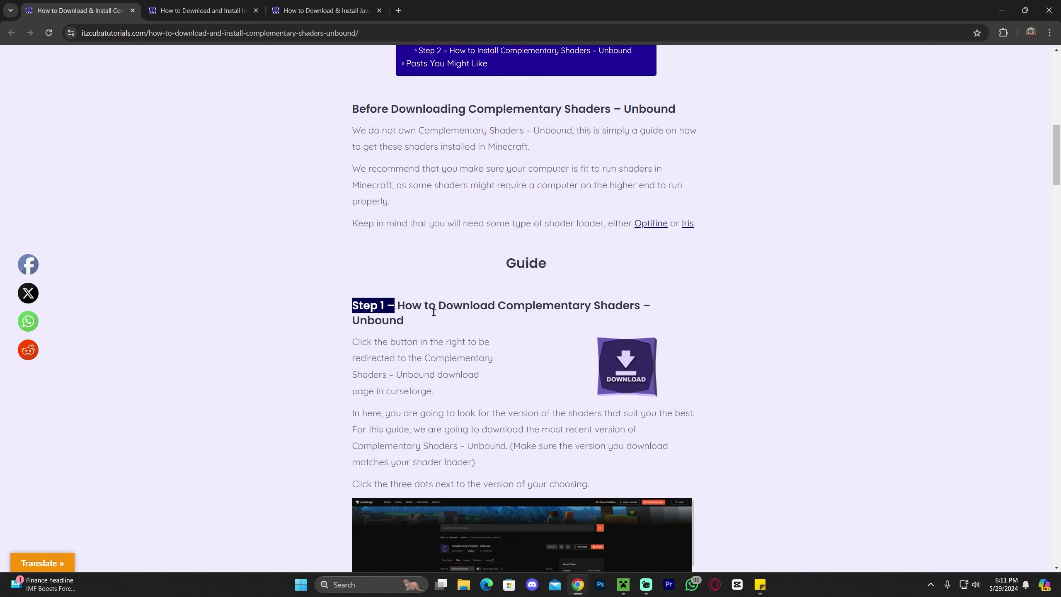
# - Open the Complementary Shaders – Unbound CurseForge page and scroll to its Files list
pyautogui.click(627, 366)
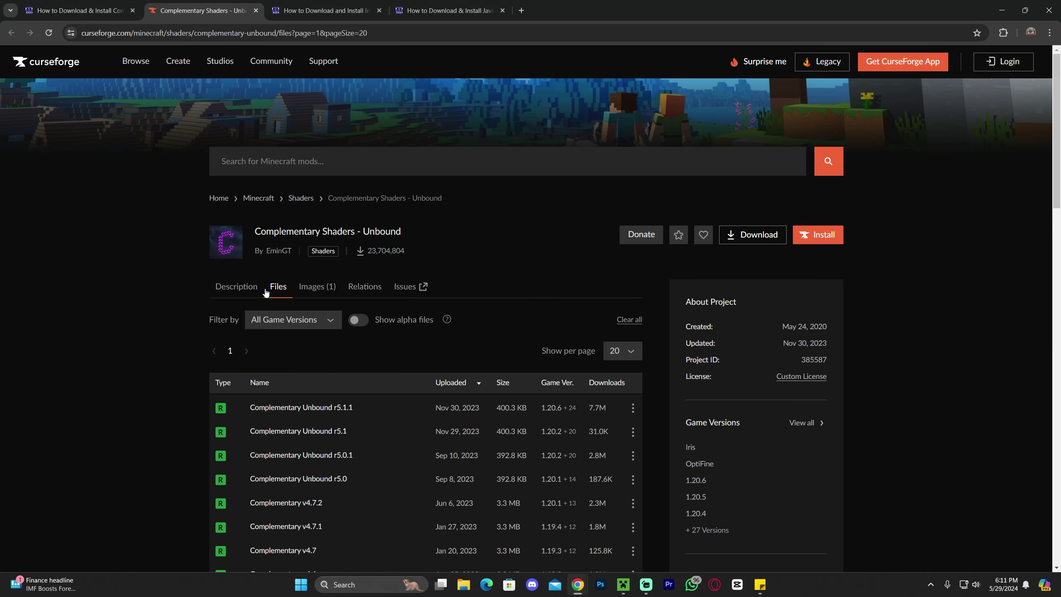
pyautogui.moveTo(266, 228); pyautogui.dragTo(391, 232)
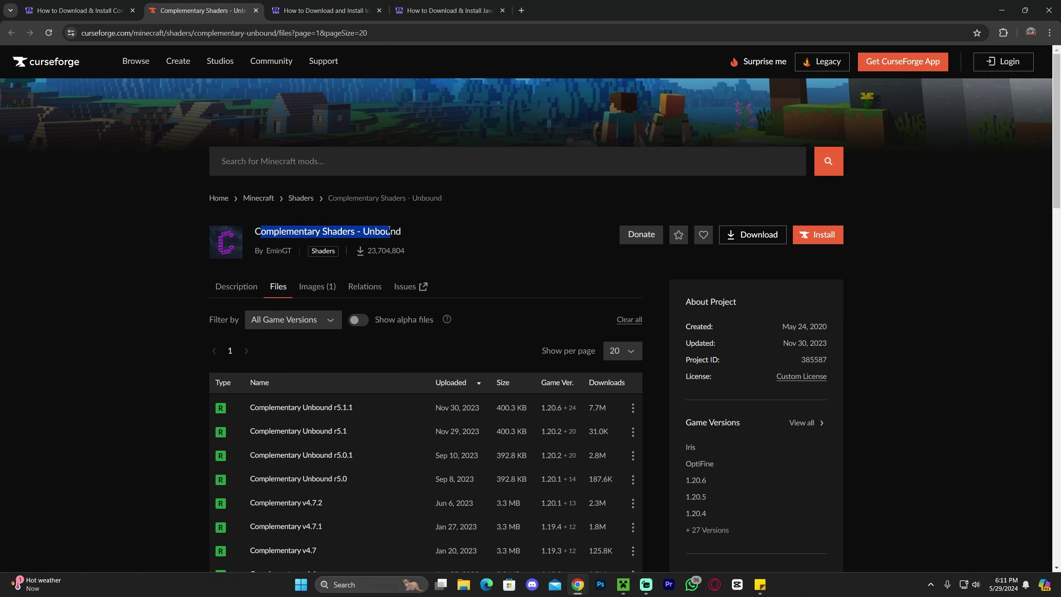
pyautogui.click(433, 239)
pyautogui.scroll(-3, 502, 226)
pyautogui.moveTo(561, 256)
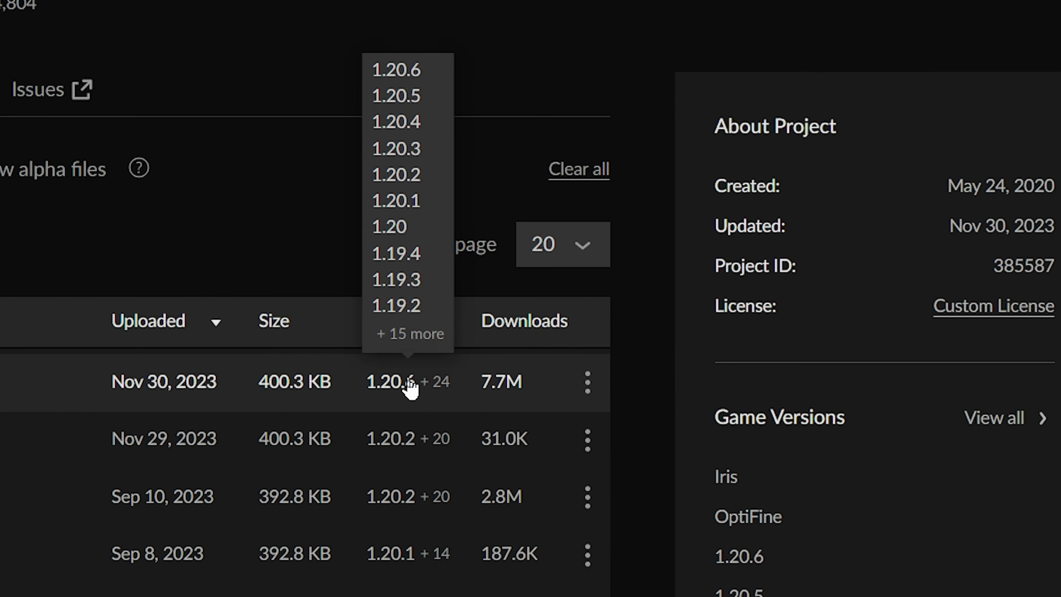
# - Download the Complementary Unbound r5.1.1 zip and save it to Downloads
pyautogui.click(587, 384)
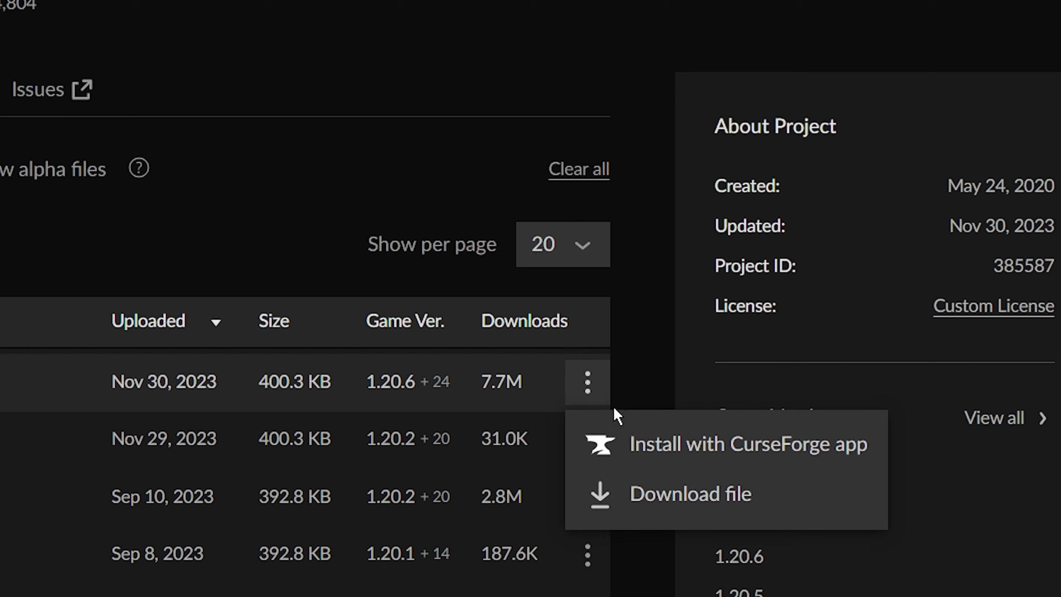
pyautogui.click(670, 497)
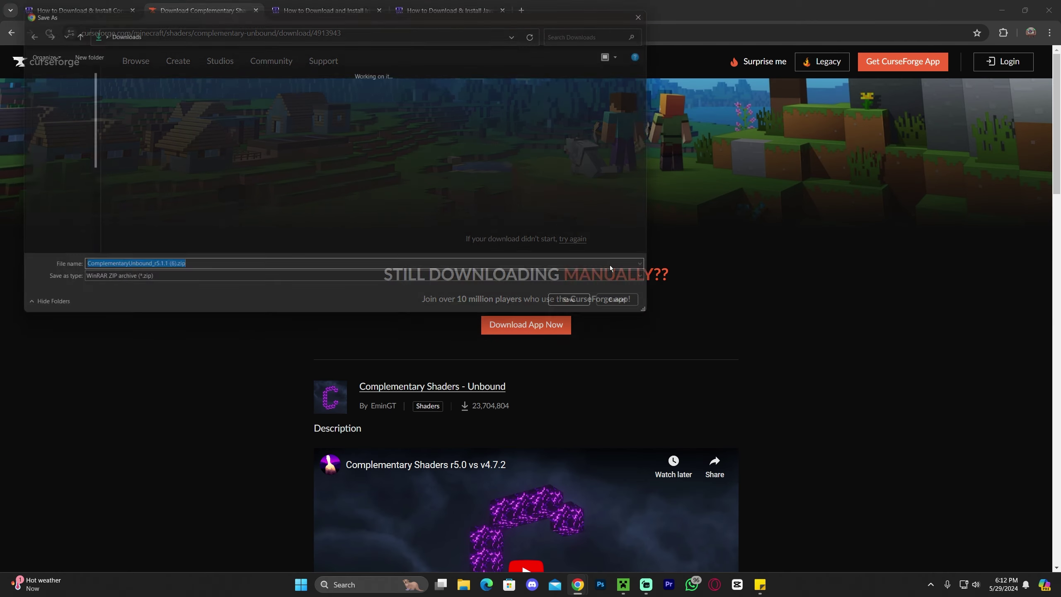
pyautogui.click(597, 309)
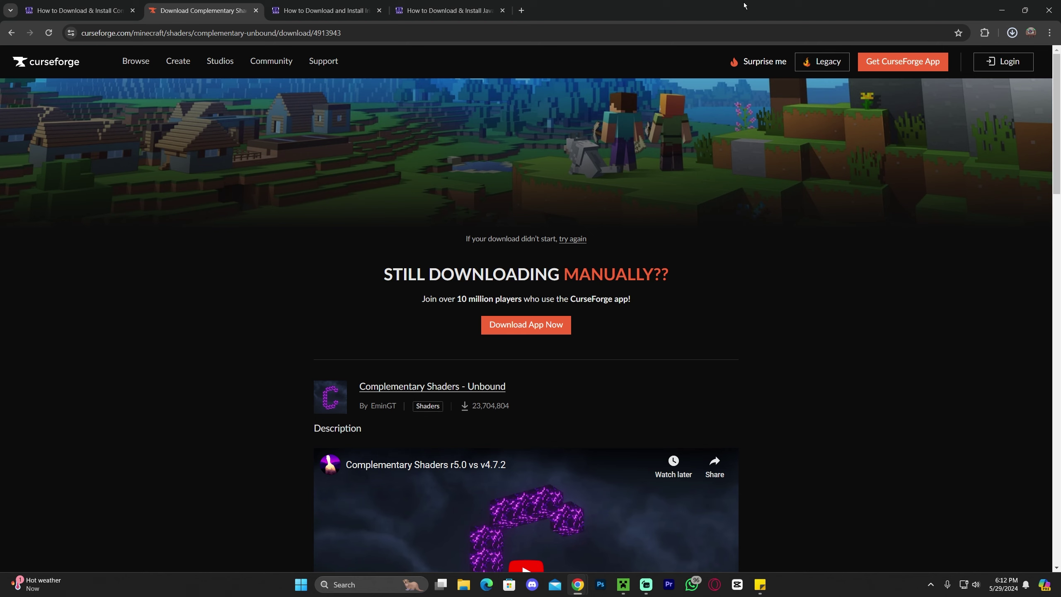
pyautogui.moveTo(745, 7); pyautogui.dragTo(580, 77)
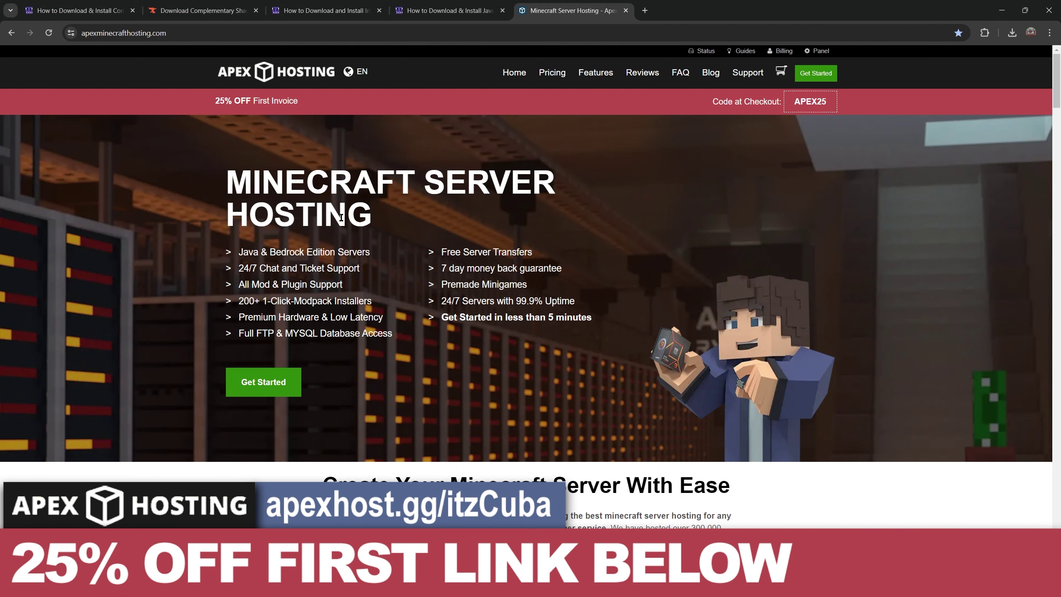
pyautogui.scroll(-2, 303, 209)
pyautogui.moveTo(240, 148); pyautogui.dragTo(255, 149)
pyautogui.click(307, 146)
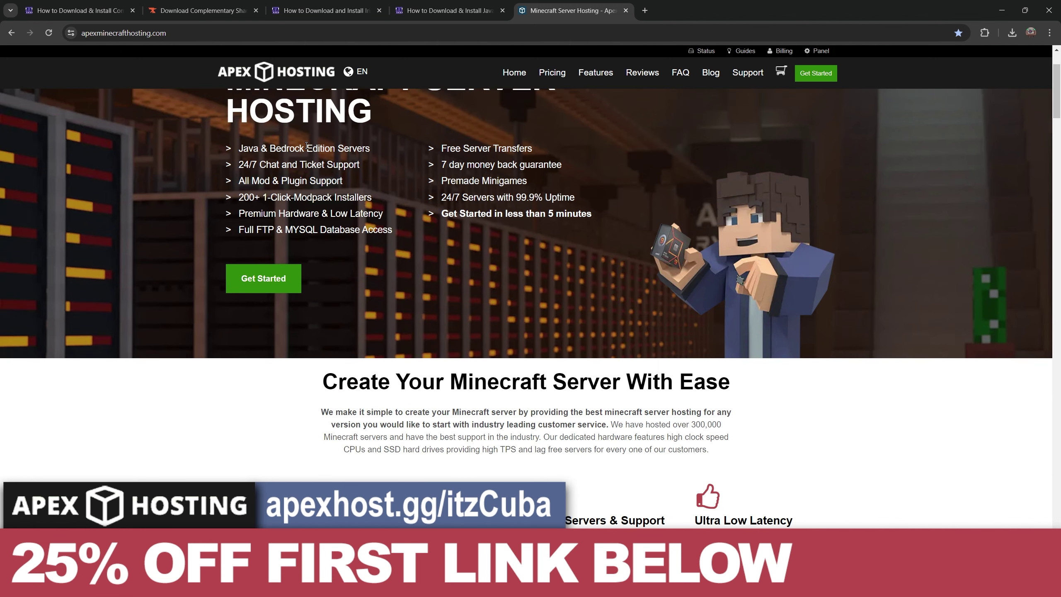
pyautogui.click(312, 145)
pyautogui.scroll(2, 404, 151)
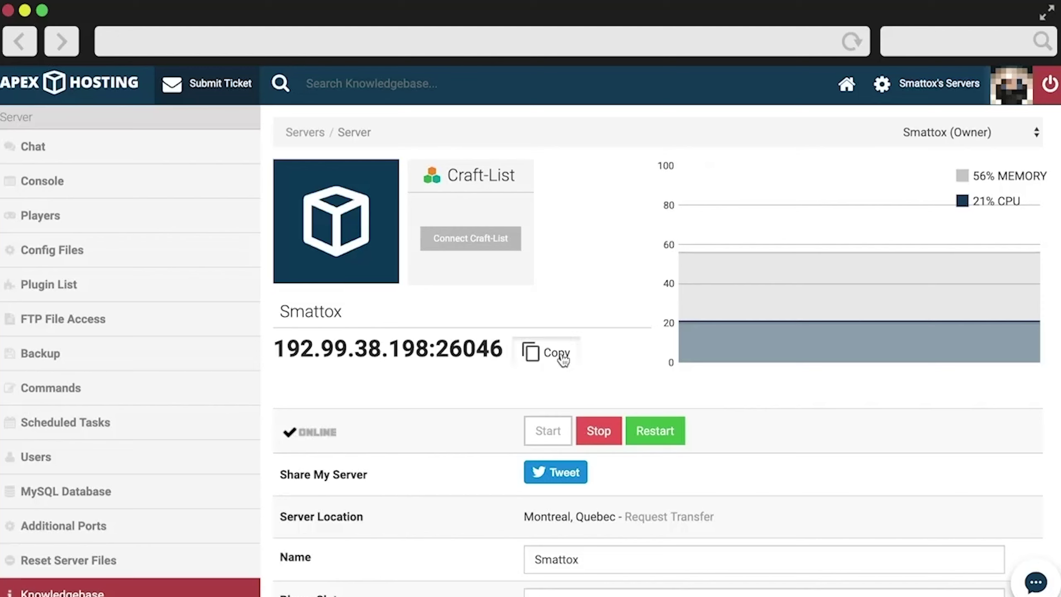
pyautogui.click(559, 354)
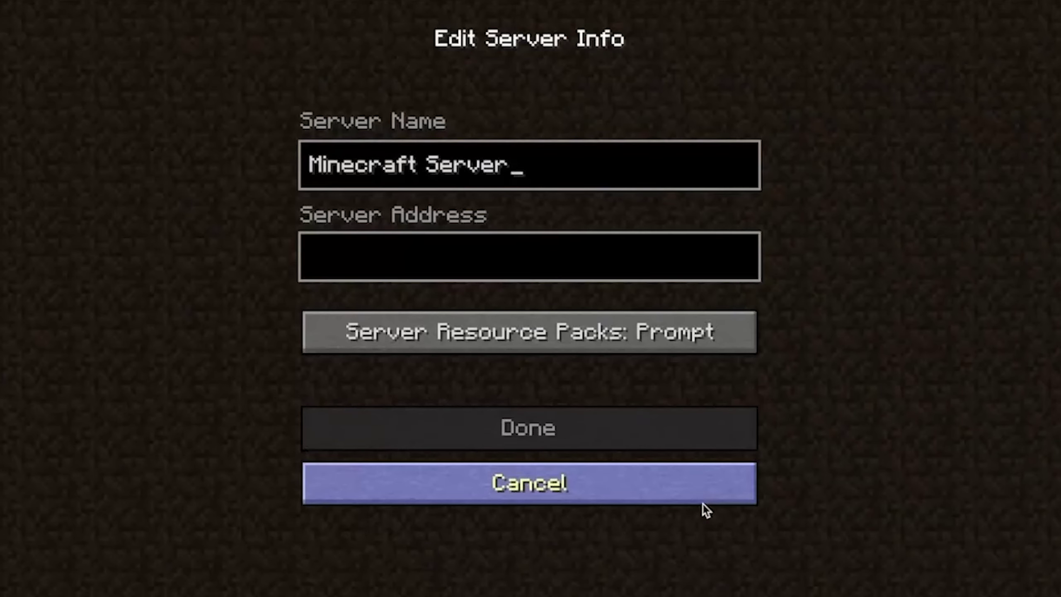
pyautogui.click(623, 271)
pyautogui.hotkey('ctrl', 'v')
pyautogui.click(591, 420)
pyautogui.doubleClick(664, 99)
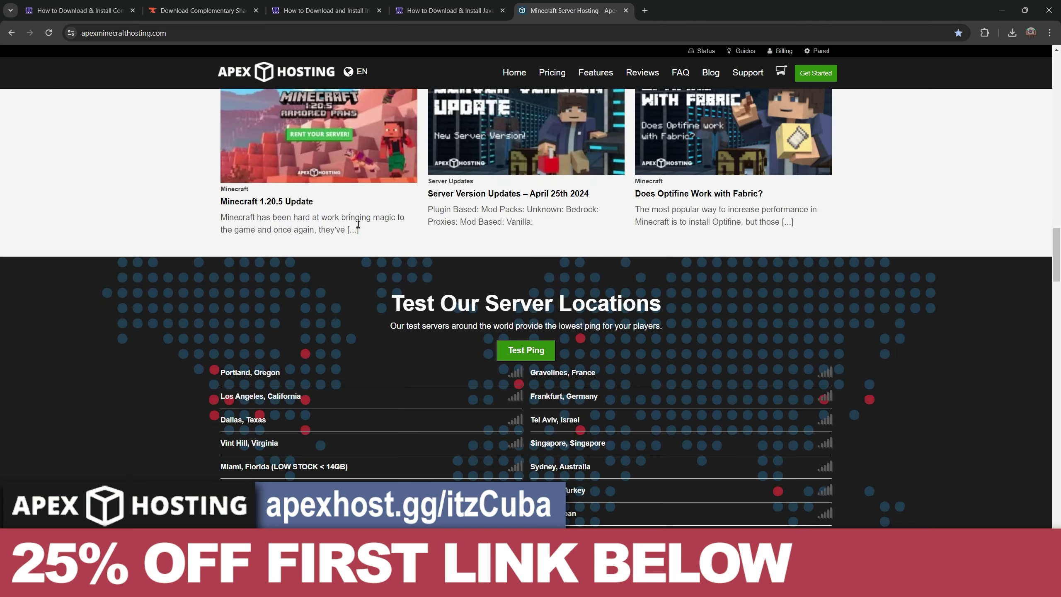
pyautogui.scroll(-5, 530, 293)
pyautogui.moveTo(219, 216); pyautogui.dragTo(560, 352)
pyautogui.click(542, 238)
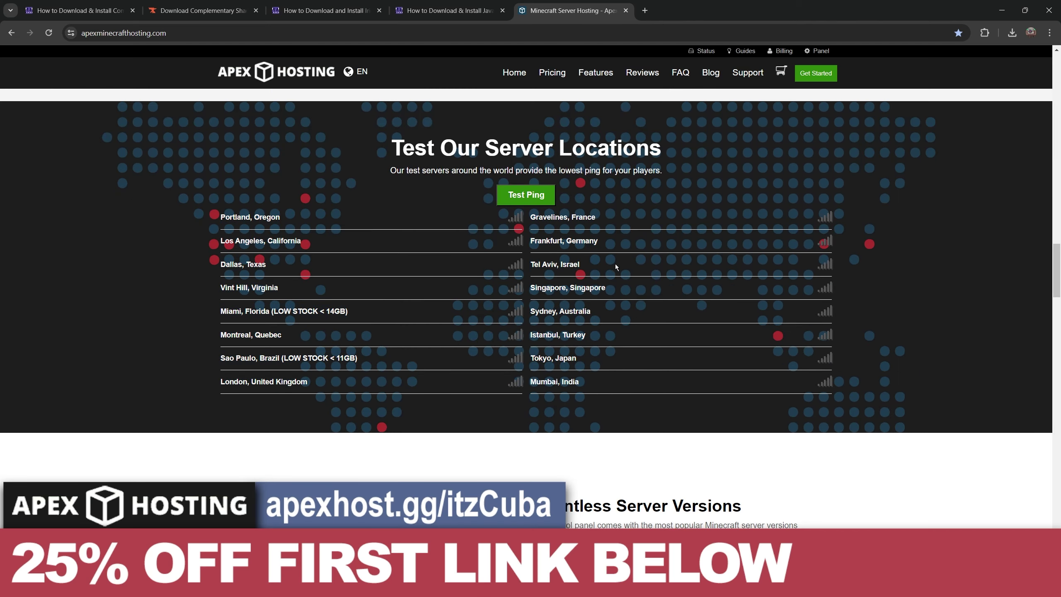
pyautogui.scroll(-15, 734, 299)
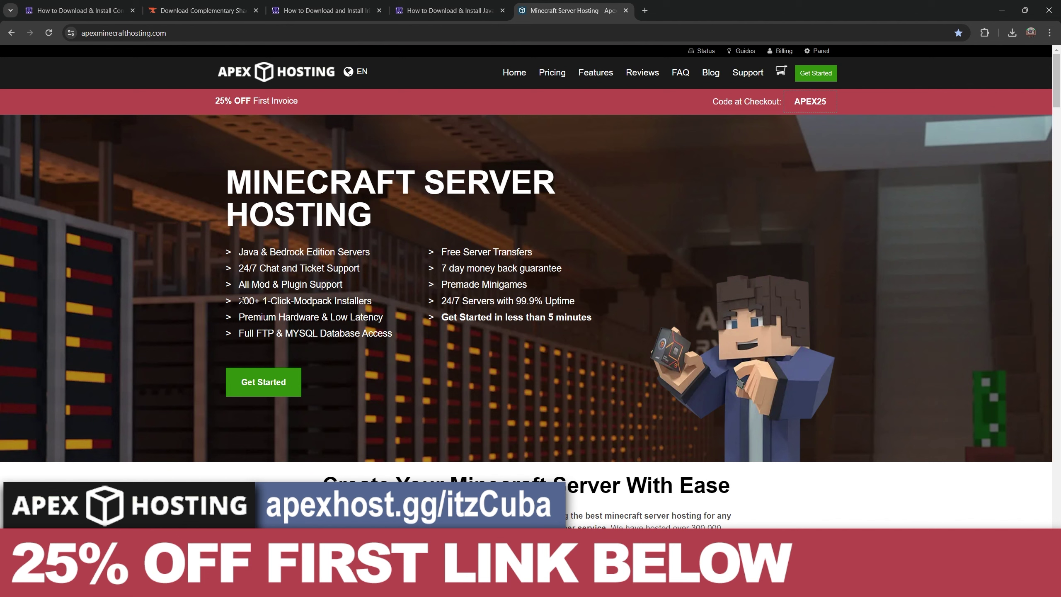
pyautogui.moveTo(241, 300); pyautogui.dragTo(272, 301)
pyautogui.click(362, 302)
pyautogui.moveTo(364, 304); pyautogui.dragTo(275, 303)
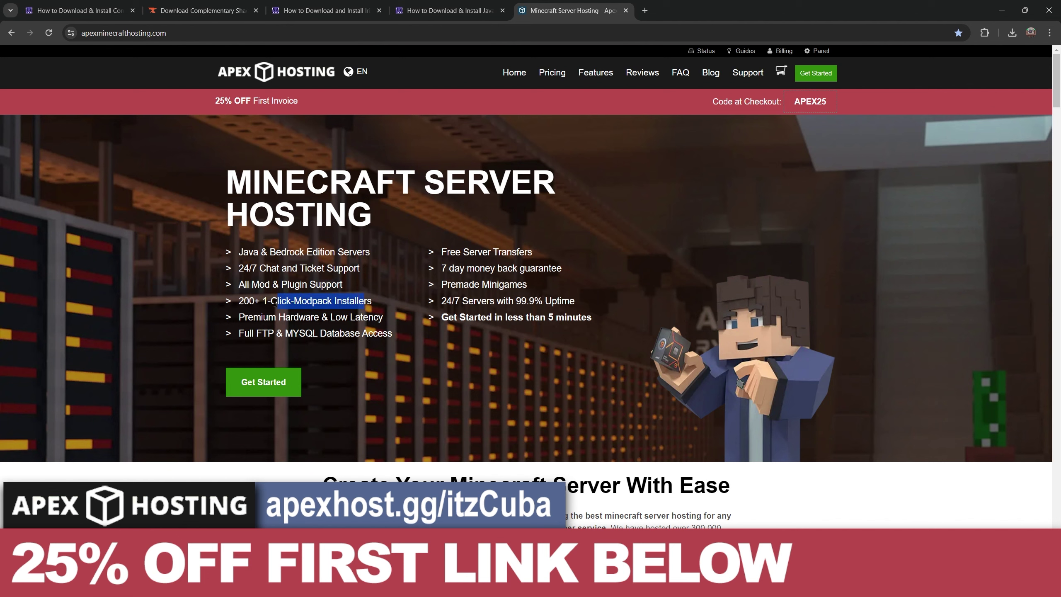
pyautogui.click(333, 303)
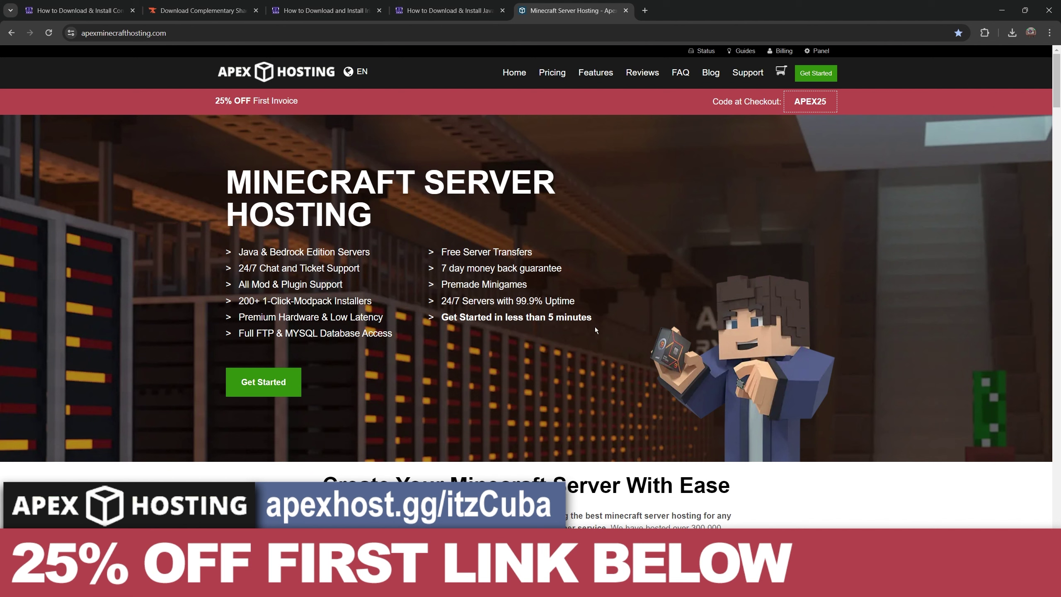
pyautogui.moveTo(592, 318); pyautogui.dragTo(443, 317)
pyautogui.moveTo(298, 101); pyautogui.dragTo(216, 100)
pyautogui.click(364, 141)
pyautogui.tripleClick(253, 198)
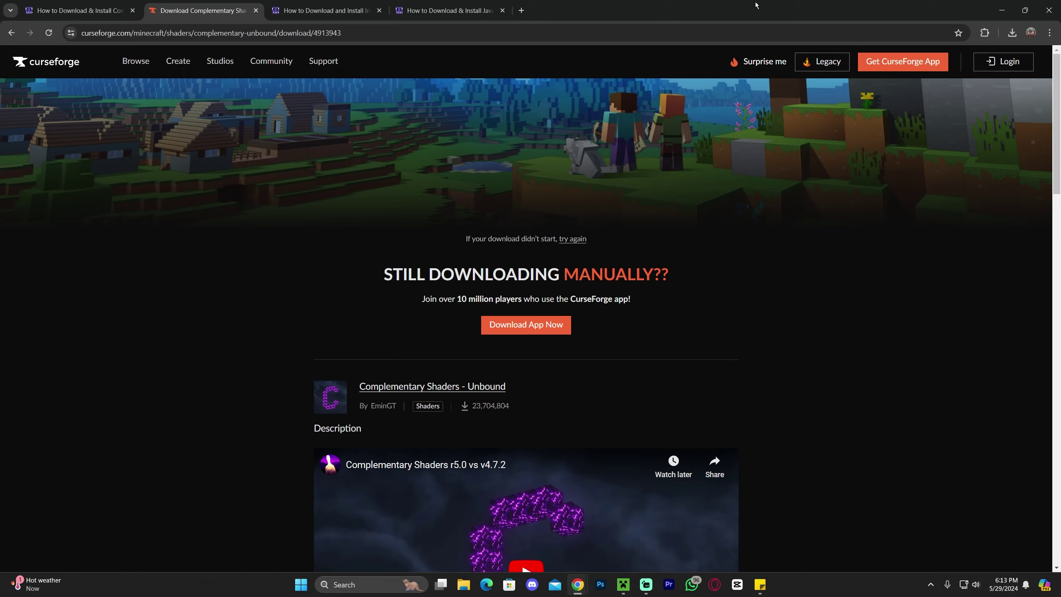
pyautogui.moveTo(539, 8); pyautogui.dragTo(435, 112)
pyautogui.click(692, 139)
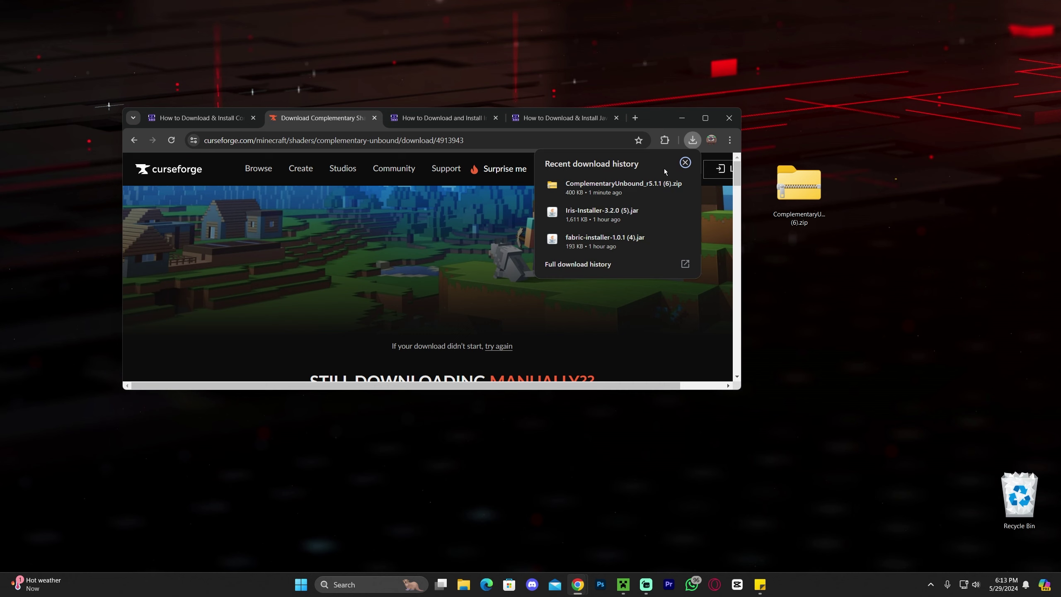
pyautogui.click(693, 141)
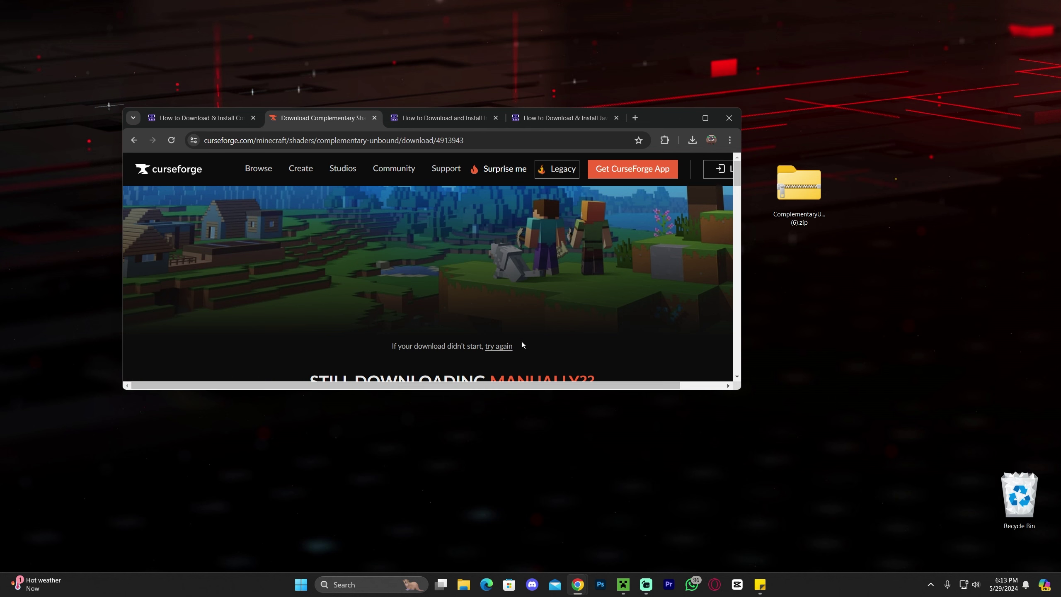
pyautogui.moveTo(883, 253); pyautogui.dragTo(771, 139)
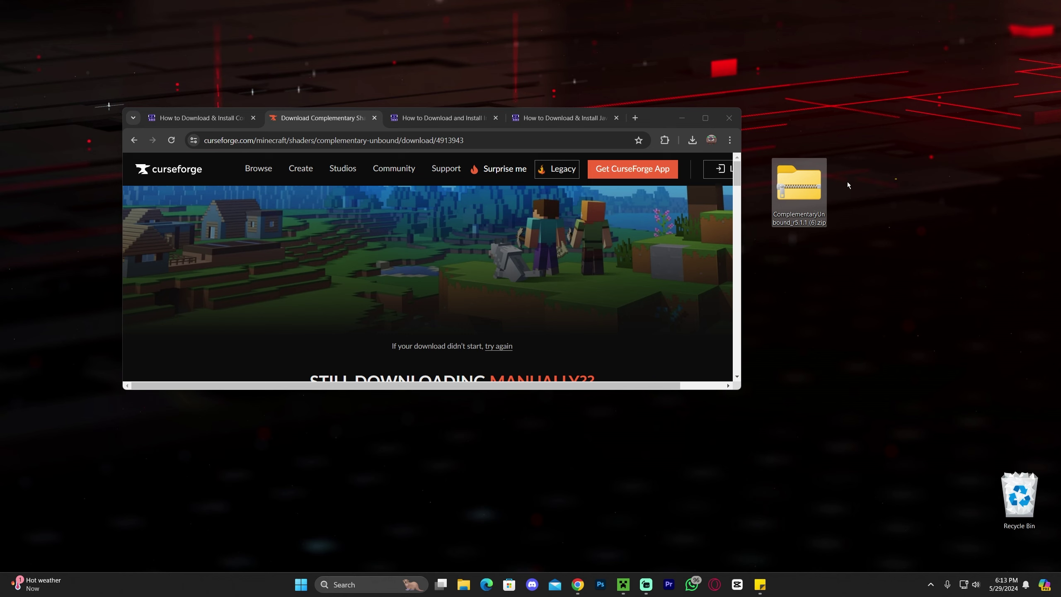
pyautogui.moveTo(804, 191)
pyautogui.mouseDown()
pyautogui.moveTo(847, 184)
pyautogui.moveTo(803, 193)
pyautogui.mouseUp()
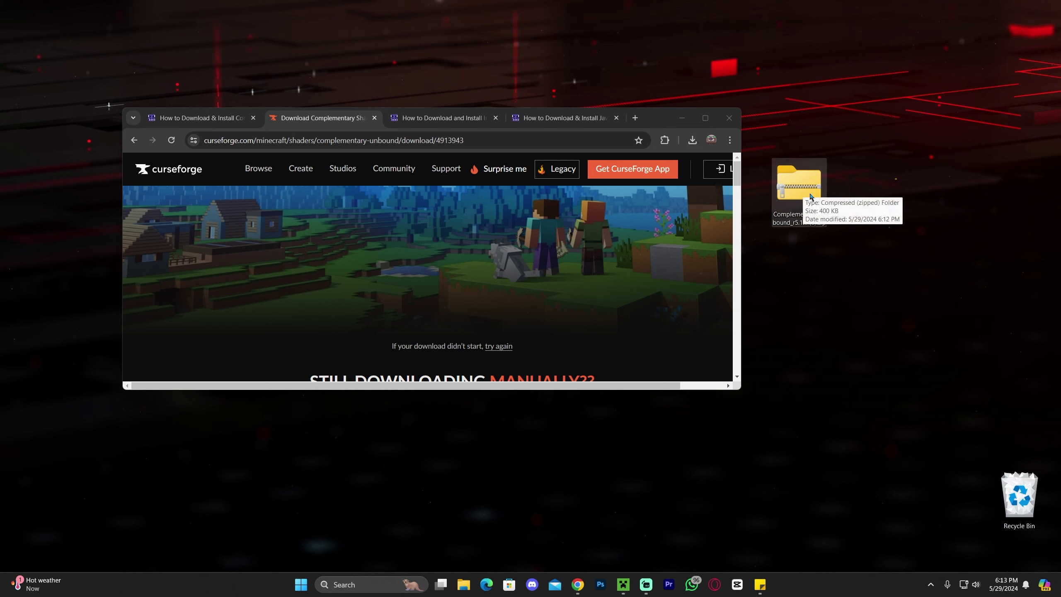
pyautogui.click(705, 117)
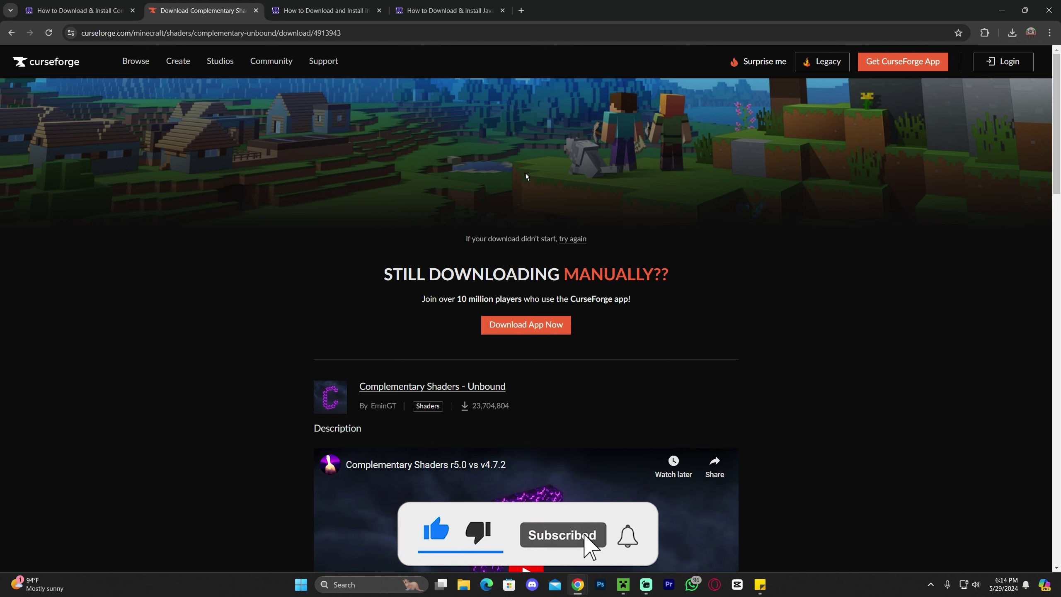
# - Switch to the Iris shaders guide, closing the Complementary Shaders and CurseForge tabs
pyautogui.click(320, 6)
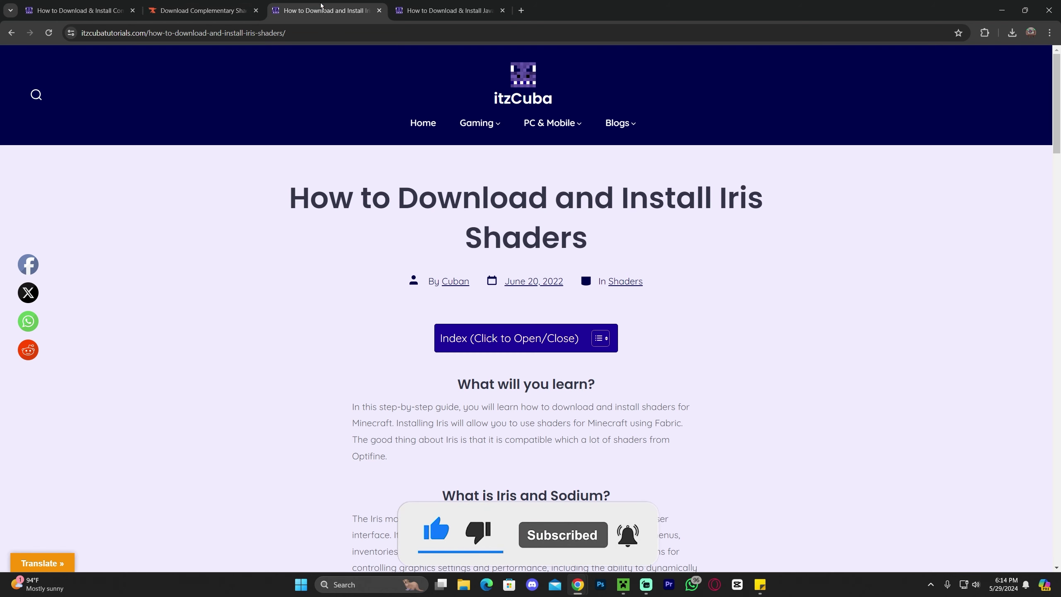
pyautogui.click(132, 11)
pyautogui.click(132, 11)
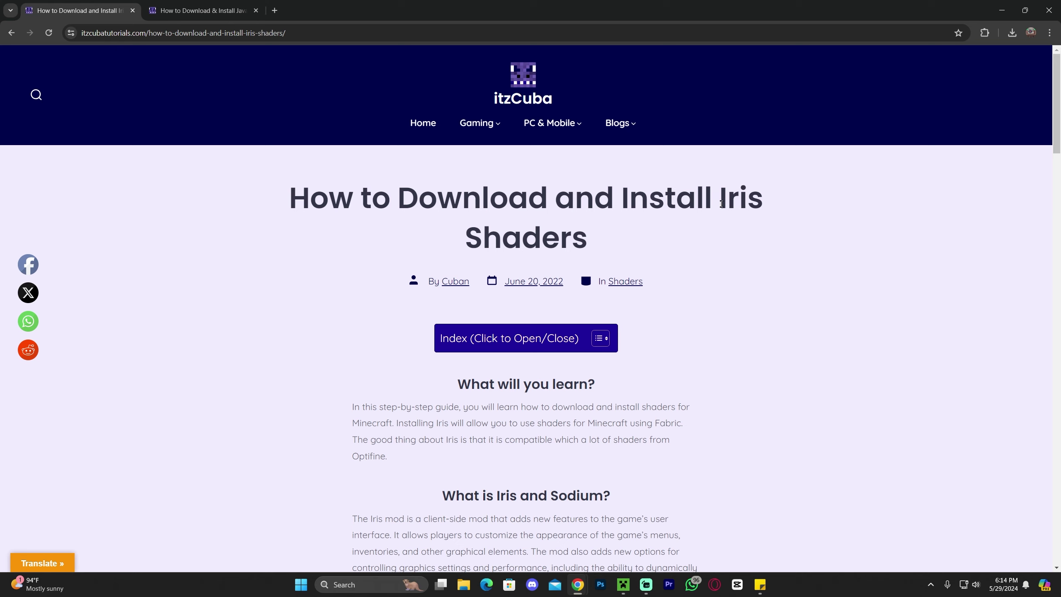
pyautogui.moveTo(720, 190); pyautogui.dragTo(779, 209)
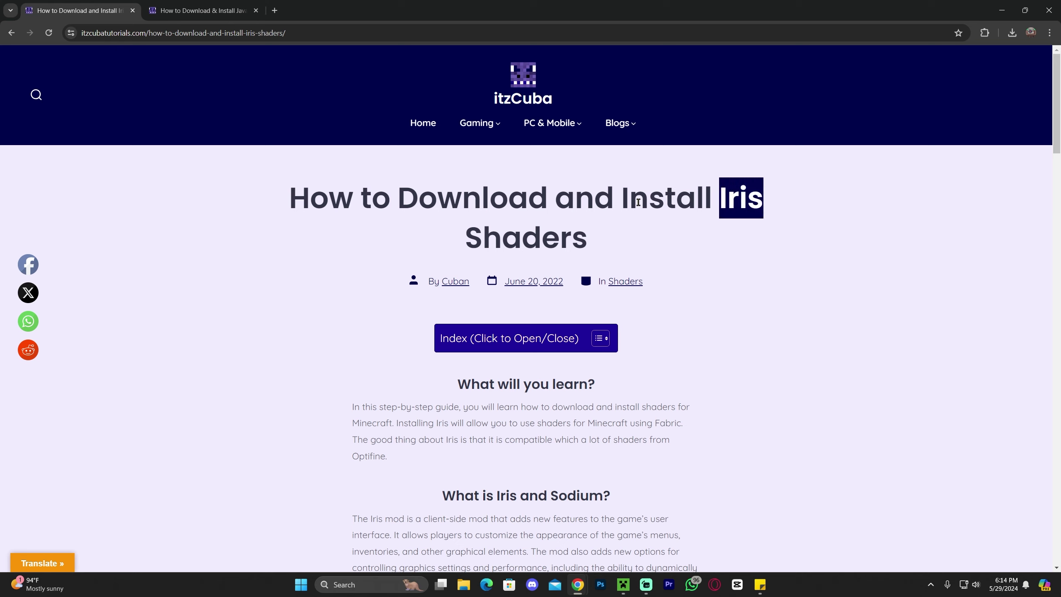
pyautogui.click(630, 229)
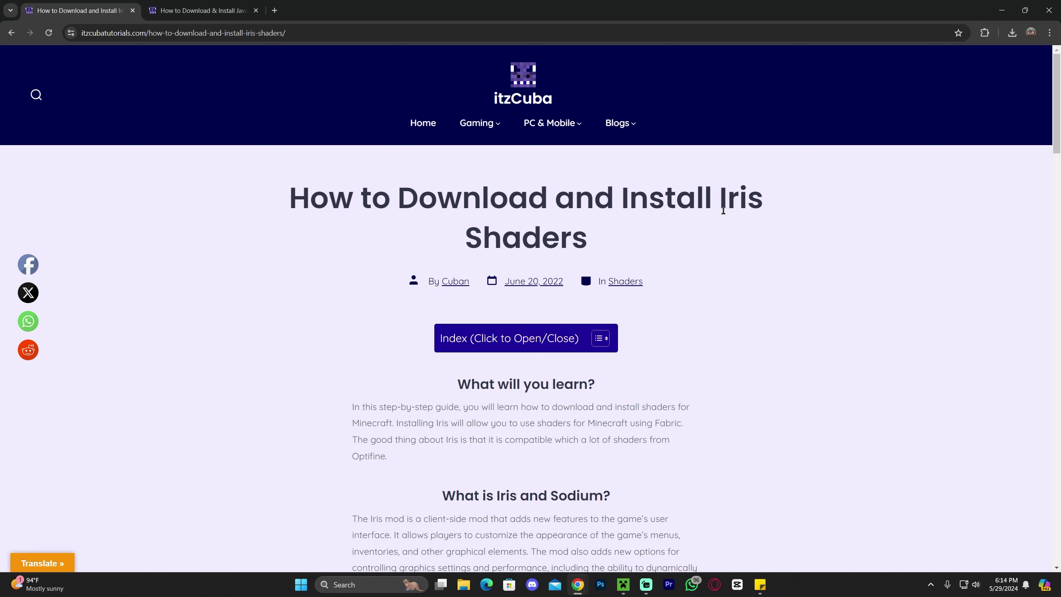
pyautogui.moveTo(723, 210); pyautogui.dragTo(781, 233)
pyautogui.click(644, 208)
pyautogui.moveTo(711, 197); pyautogui.dragTo(719, 199)
pyautogui.click(721, 194)
pyautogui.click(758, 214)
# - Follow the guide's Step 1 DOWNLOAD IRIS HERE link to irisshaders.dev
pyautogui.scroll(-15, 728, 204)
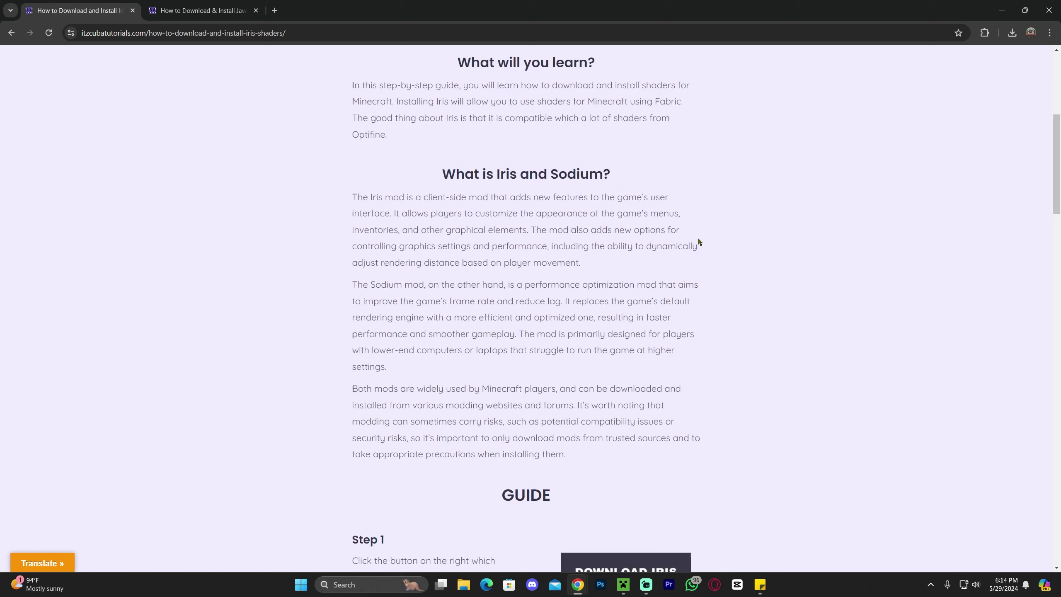
pyautogui.scroll(8, 598, 275)
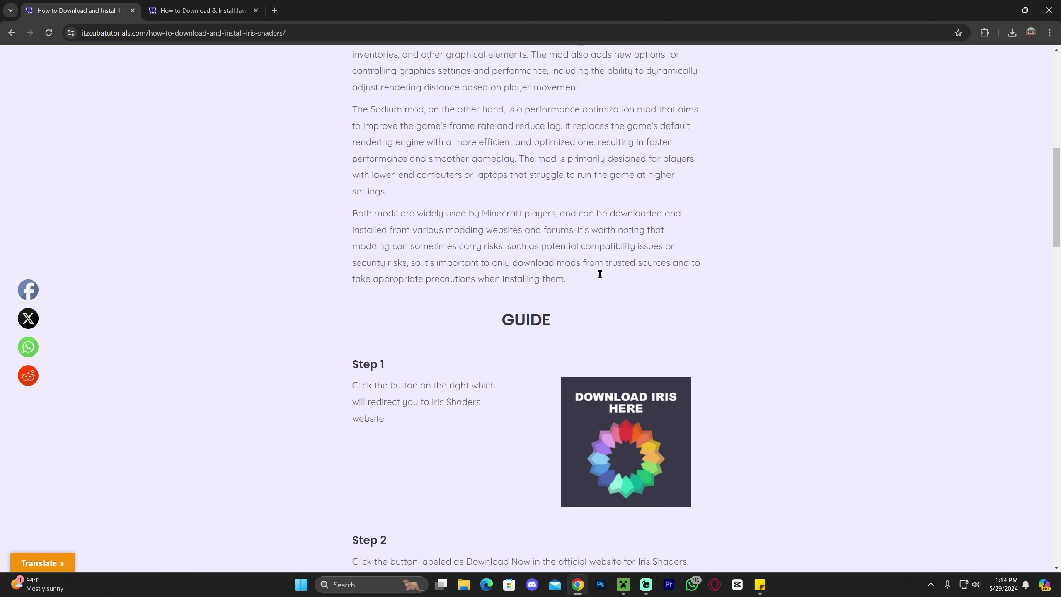
pyautogui.scroll(-2, 732, 253)
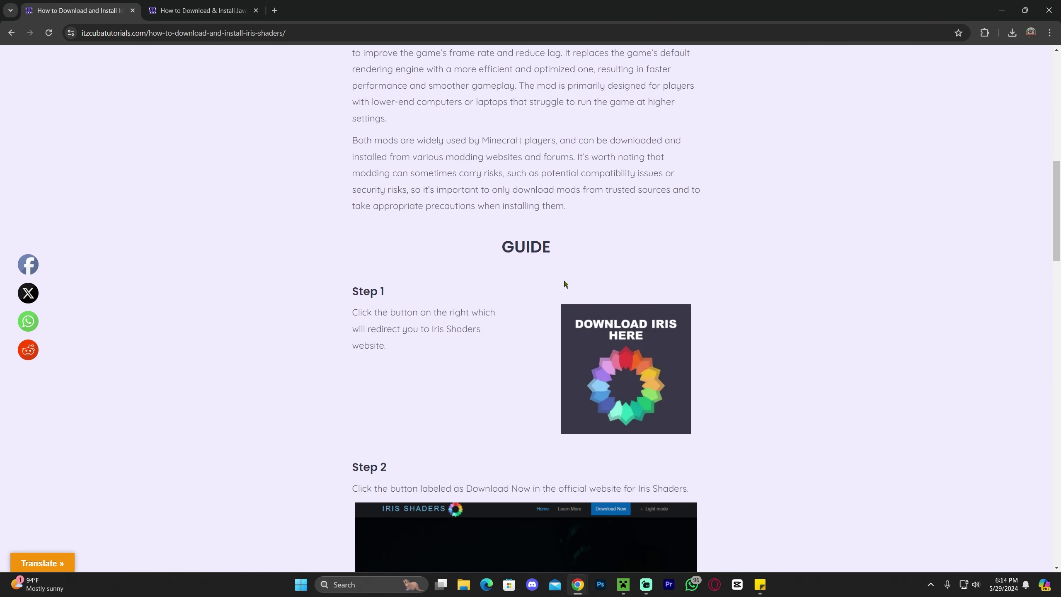
pyautogui.scroll(-1, 533, 340)
pyautogui.moveTo(412, 262); pyautogui.dragTo(353, 238)
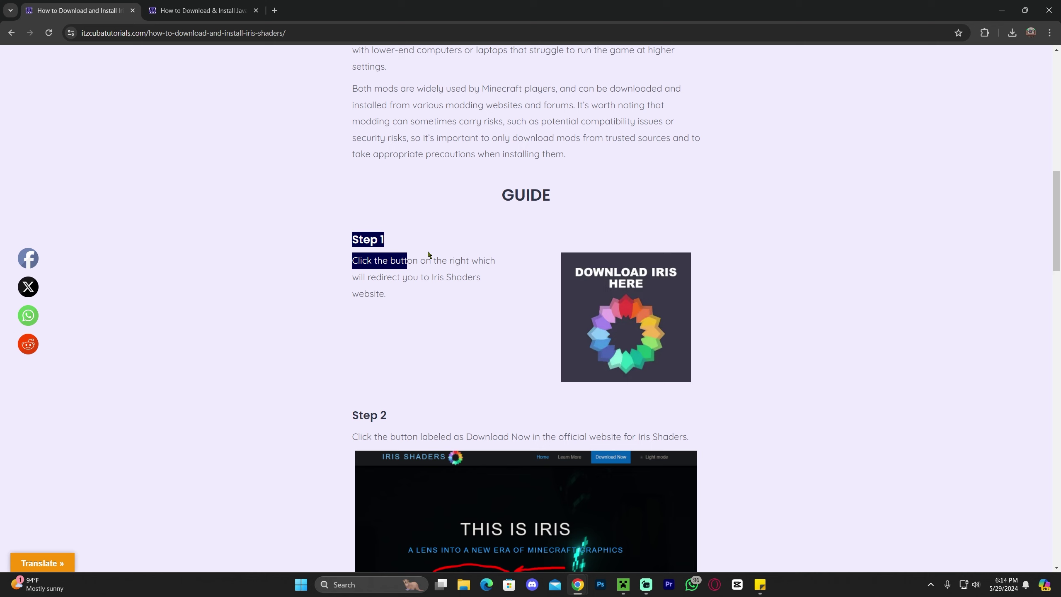
pyautogui.click(641, 295)
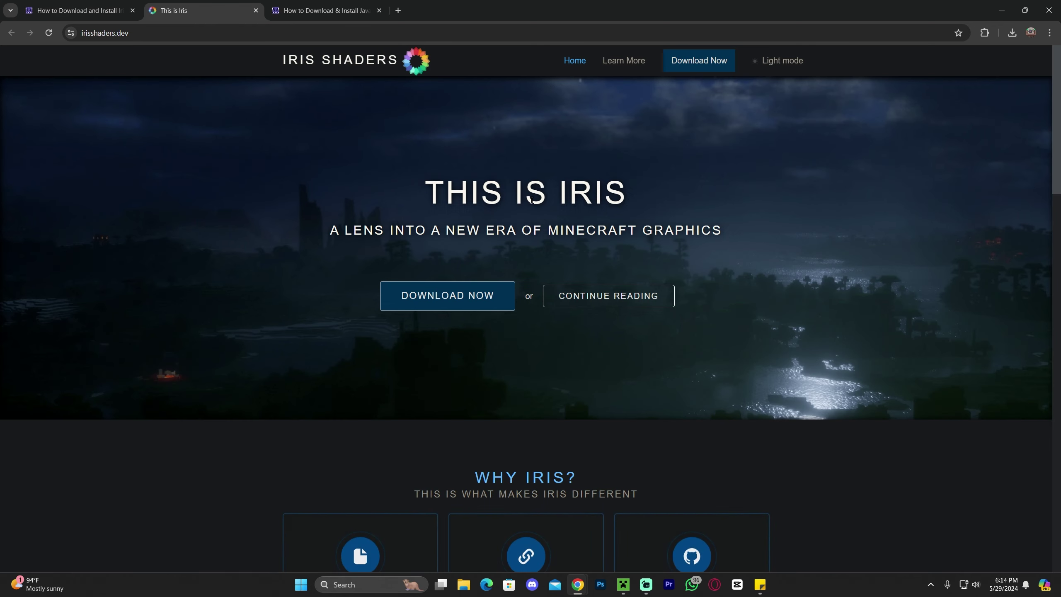
# - Download and save the universal Iris installer jar from the Iris download page
pyautogui.click(459, 295)
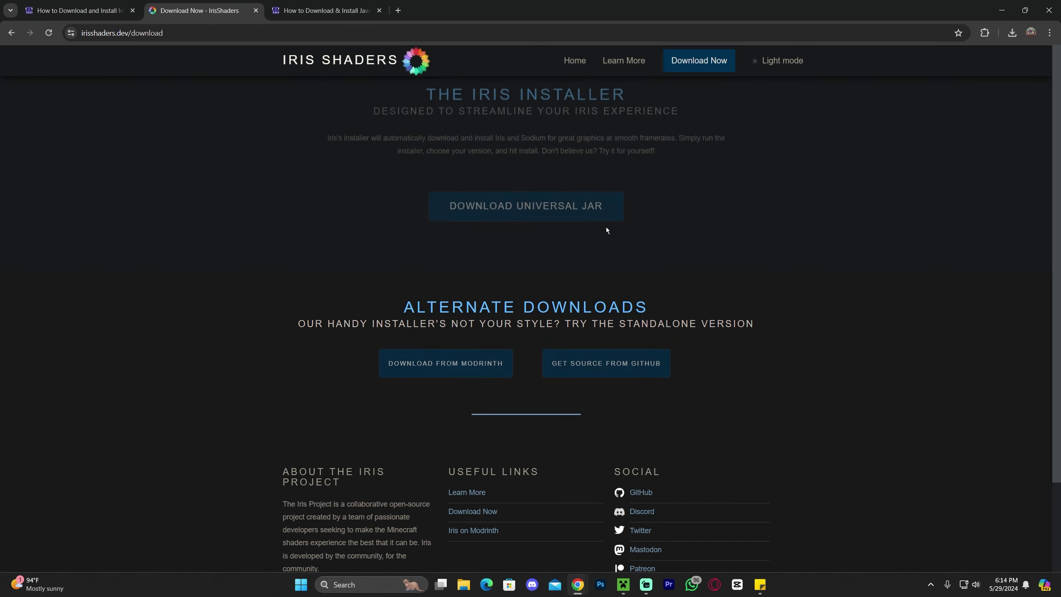
pyautogui.click(554, 218)
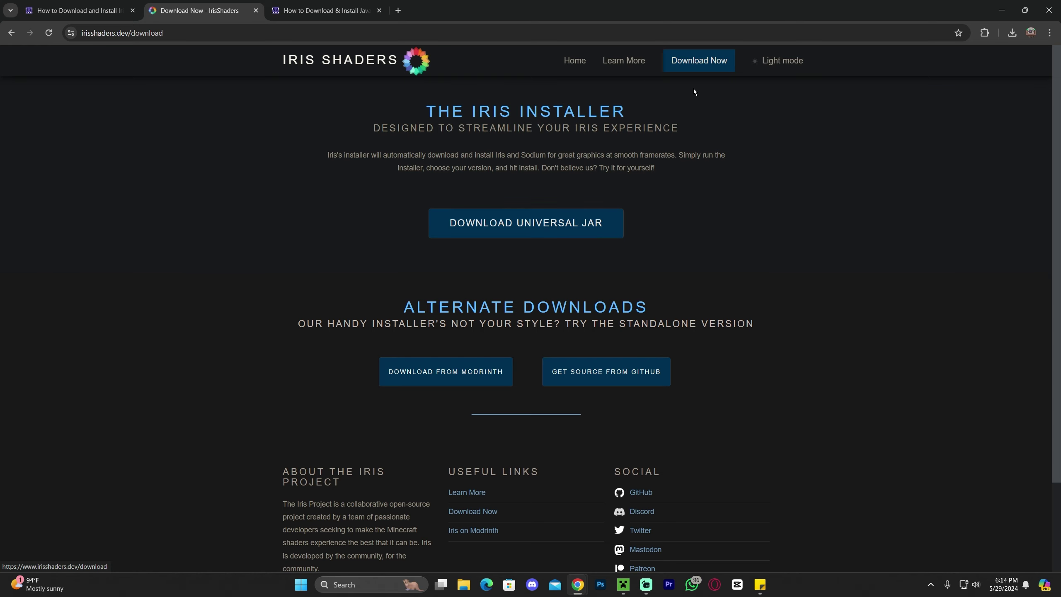
pyautogui.click(587, 310)
# - Drag Iris-Installer-3.2.0 (6).jar from Chrome's downloads list onto the desktop
pyautogui.moveTo(560, 7); pyautogui.dragTo(414, 123)
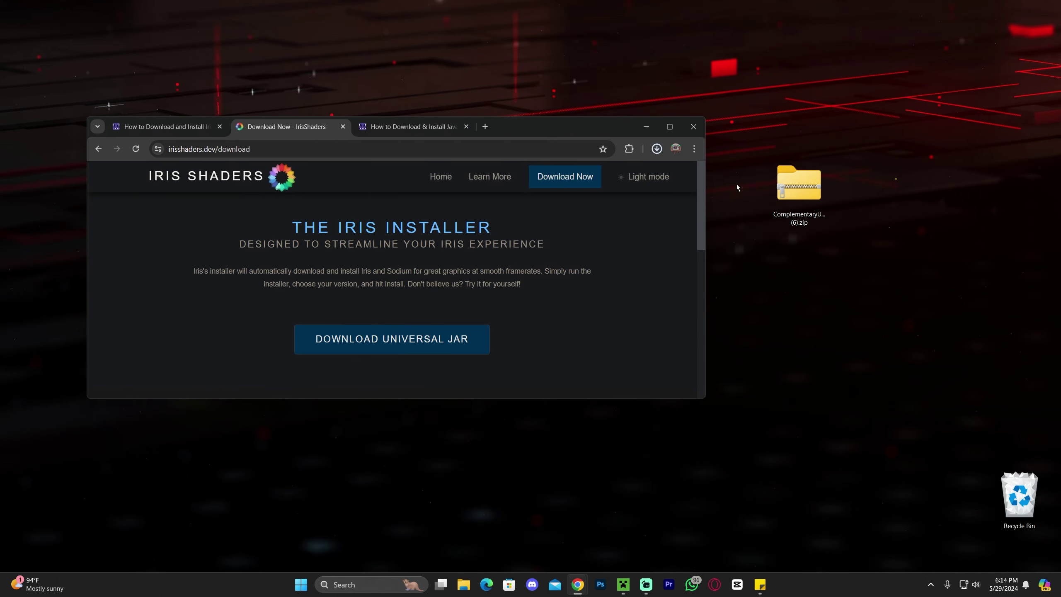
pyautogui.click(656, 152)
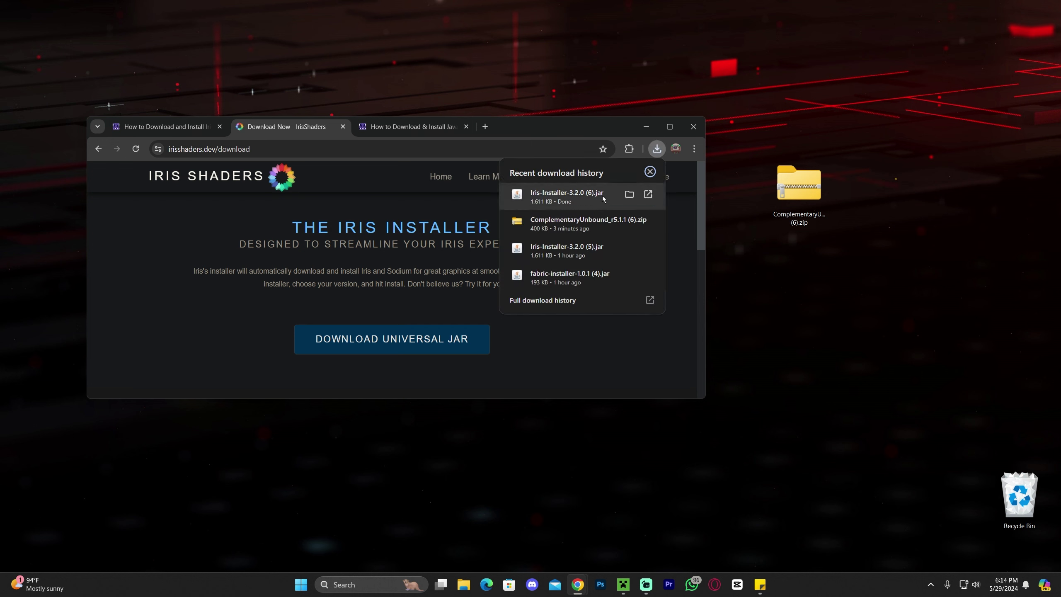
pyautogui.moveTo(584, 196); pyautogui.dragTo(422, 289)
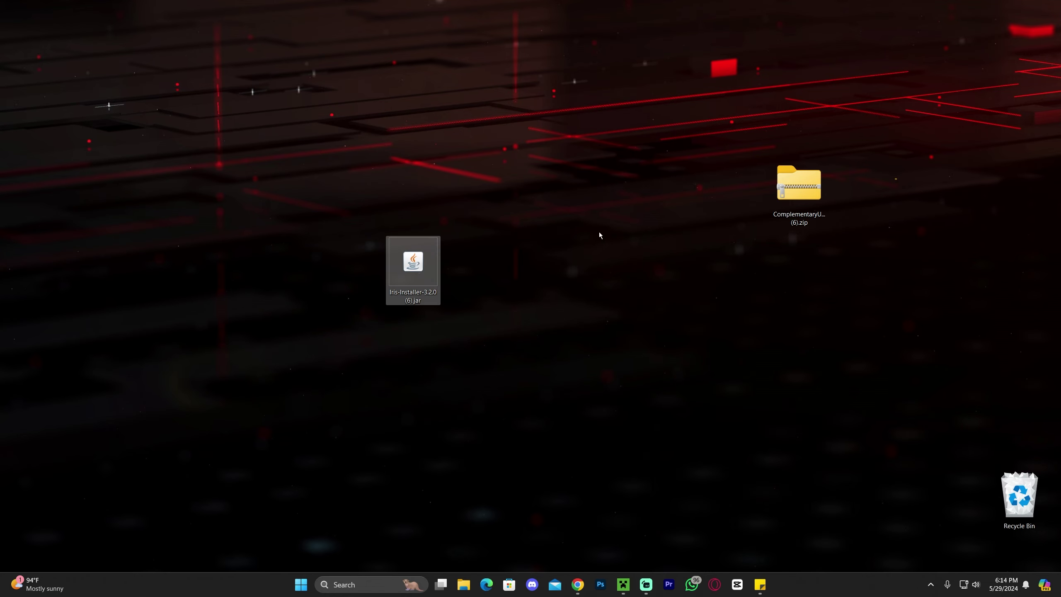
# - Place the Iris installer jar and ComplementaryUnbound zip side by side mid-desktop
pyautogui.click(624, 584)
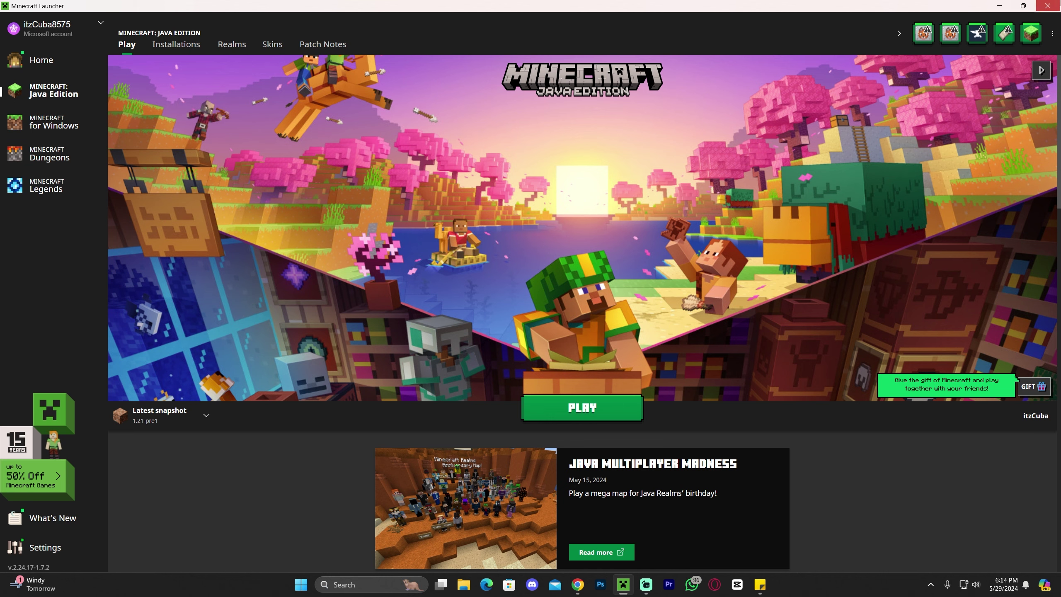
pyautogui.click(999, 6)
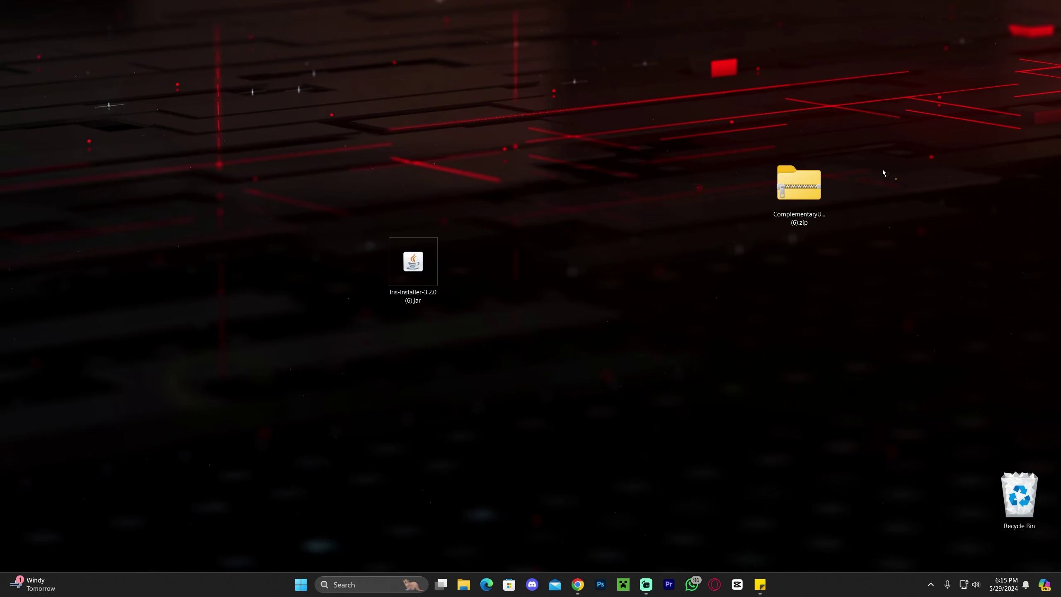
pyautogui.moveTo(799, 184); pyautogui.dragTo(578, 261)
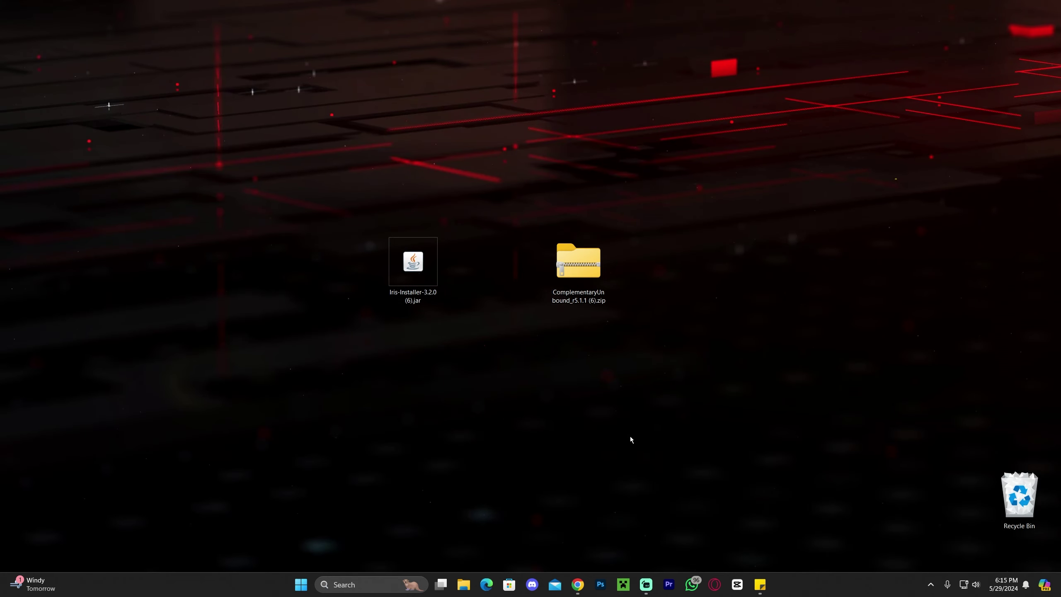
pyautogui.moveTo(413, 263); pyautogui.dragTo(518, 276)
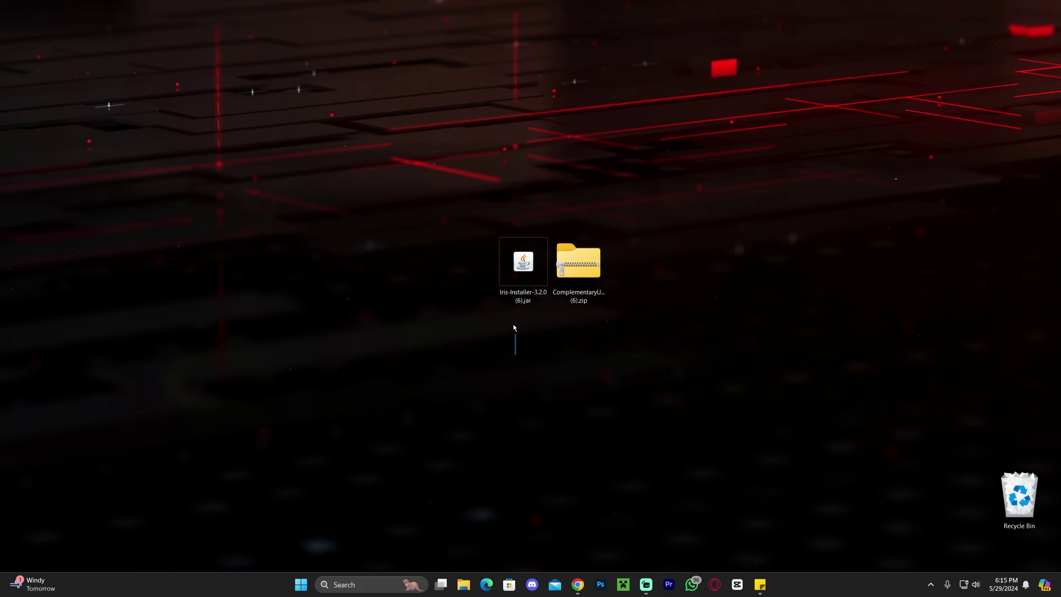
pyautogui.click(506, 364)
pyautogui.moveTo(506, 364); pyautogui.dragTo(522, 215)
pyautogui.moveTo(578, 261); pyautogui.dragTo(693, 198)
pyautogui.moveTo(585, 187); pyautogui.dragTo(497, 304)
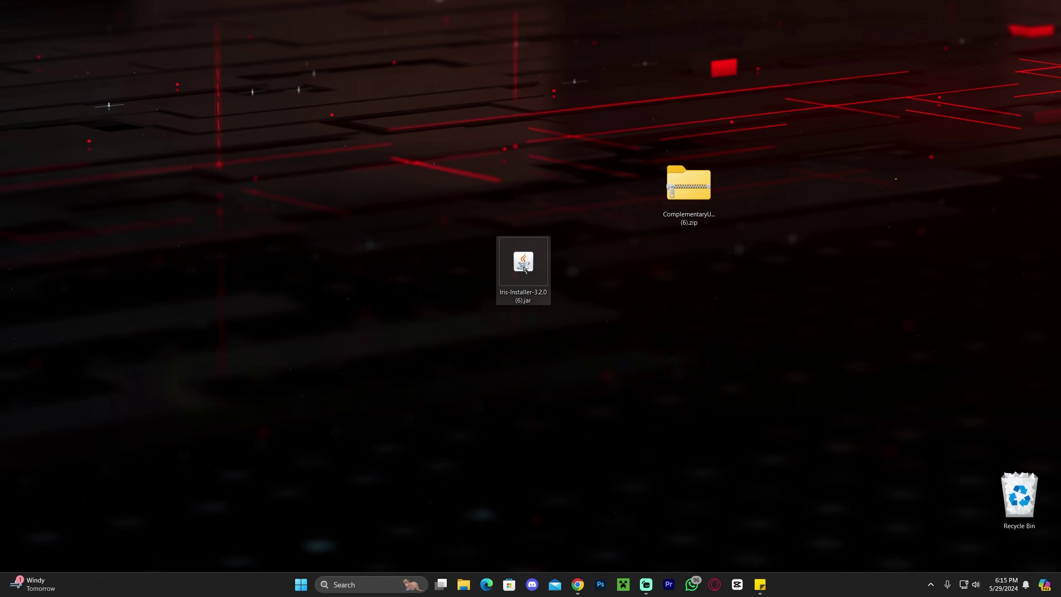
# - Launch Iris-Installer-3.2.0 (6).jar from the desktop
pyautogui.doubleClick(524, 268)
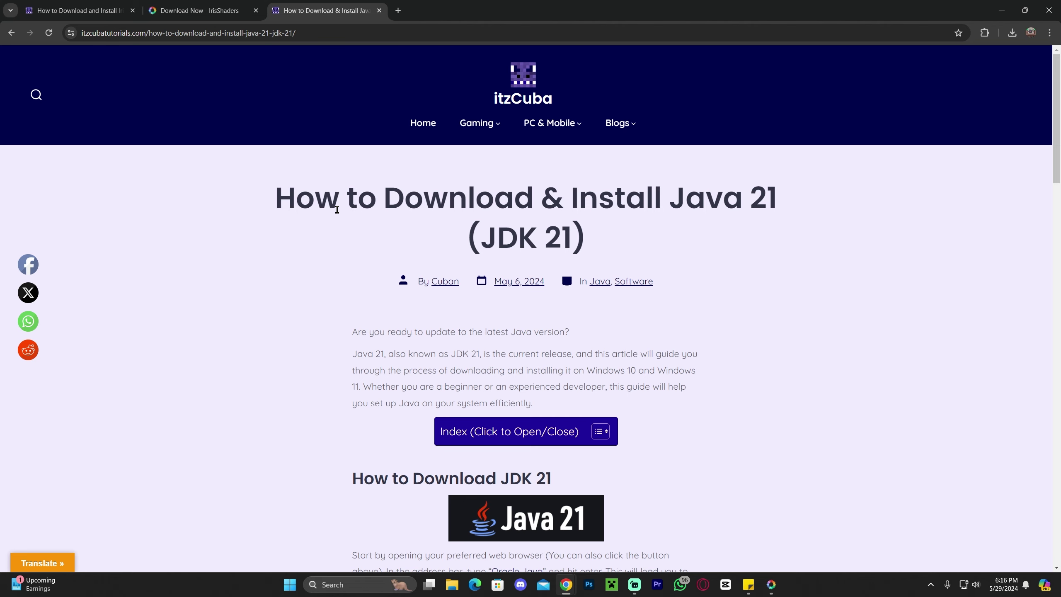
# - Read through the Java 21 (JDK 21) installation article in Chrome
pyautogui.moveTo(300, 200); pyautogui.dragTo(595, 232)
pyautogui.click(601, 225)
pyautogui.moveTo(801, 183); pyautogui.dragTo(663, 199)
pyautogui.click(651, 217)
pyautogui.scroll(-20, 641, 228)
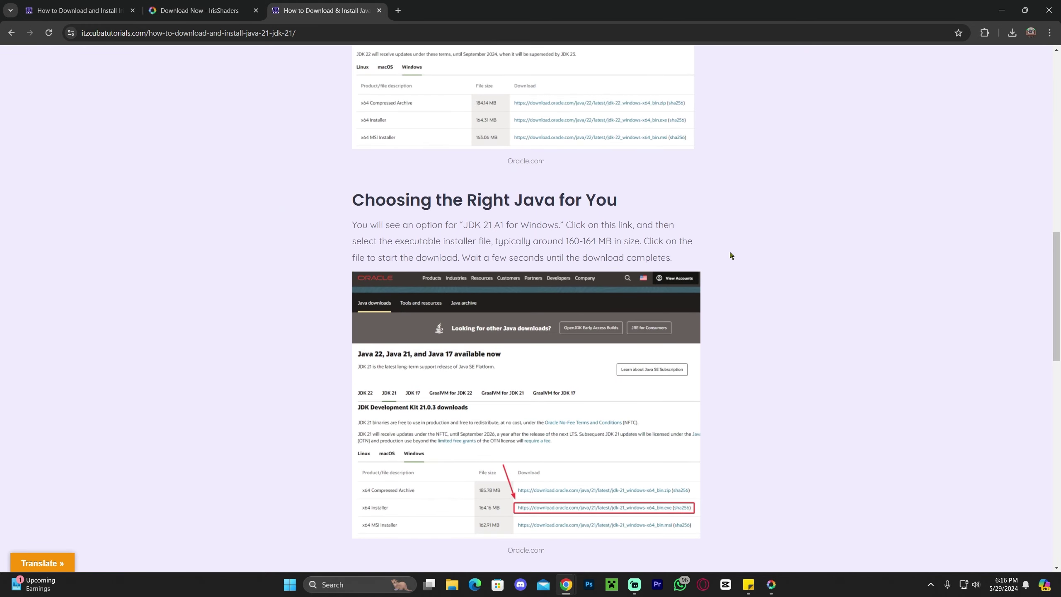
pyautogui.scroll(-5, 719, 258)
pyautogui.scroll(20, 731, 249)
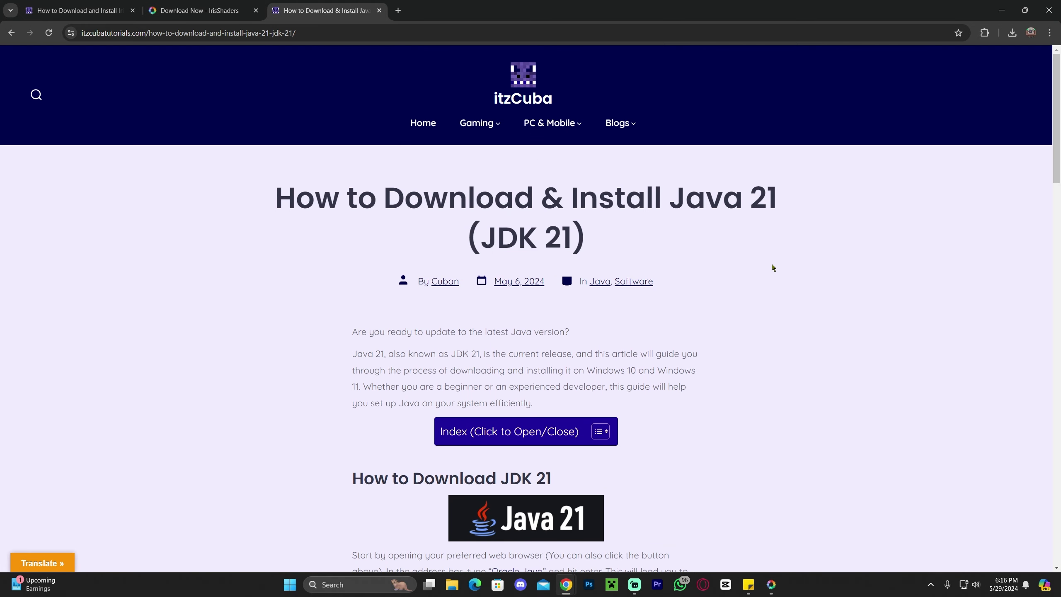
pyautogui.moveTo(773, 184)
pyautogui.mouseDown()
pyautogui.moveTo(664, 199)
pyautogui.moveTo(776, 199)
pyautogui.mouseUp()
pyautogui.click(763, 189)
pyautogui.click(776, 199)
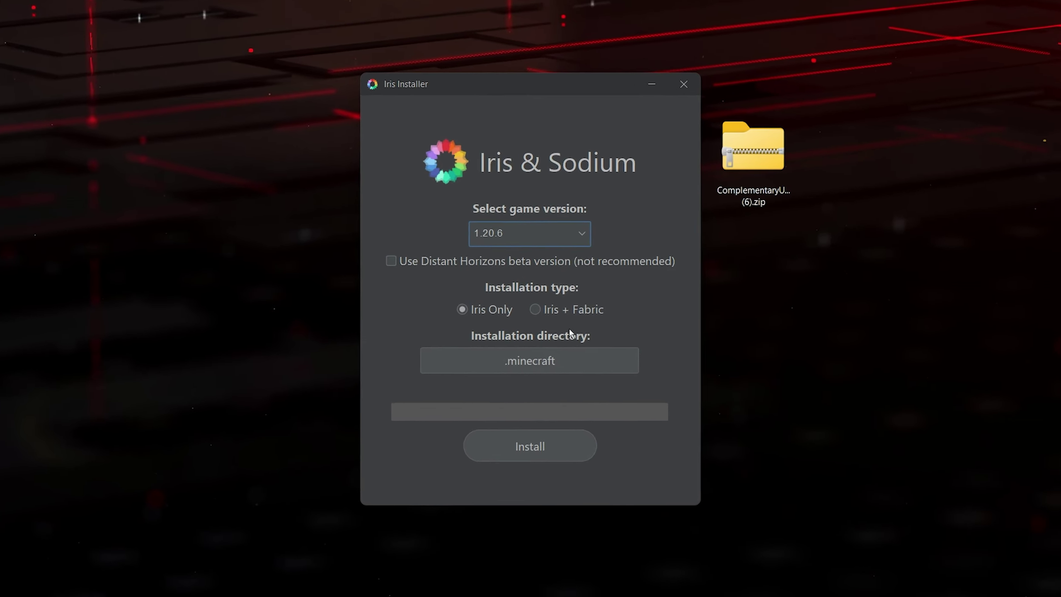
# - Install Iris & Sodium for Minecraft 1.20.6 with the Iris Installer
pyautogui.click(550, 502)
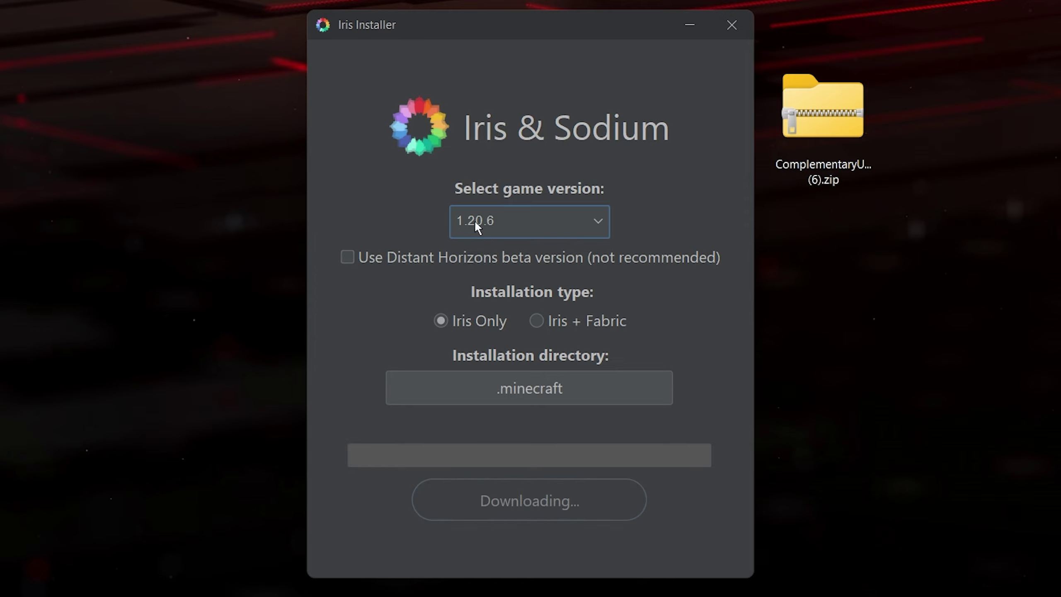
pyautogui.click(539, 221)
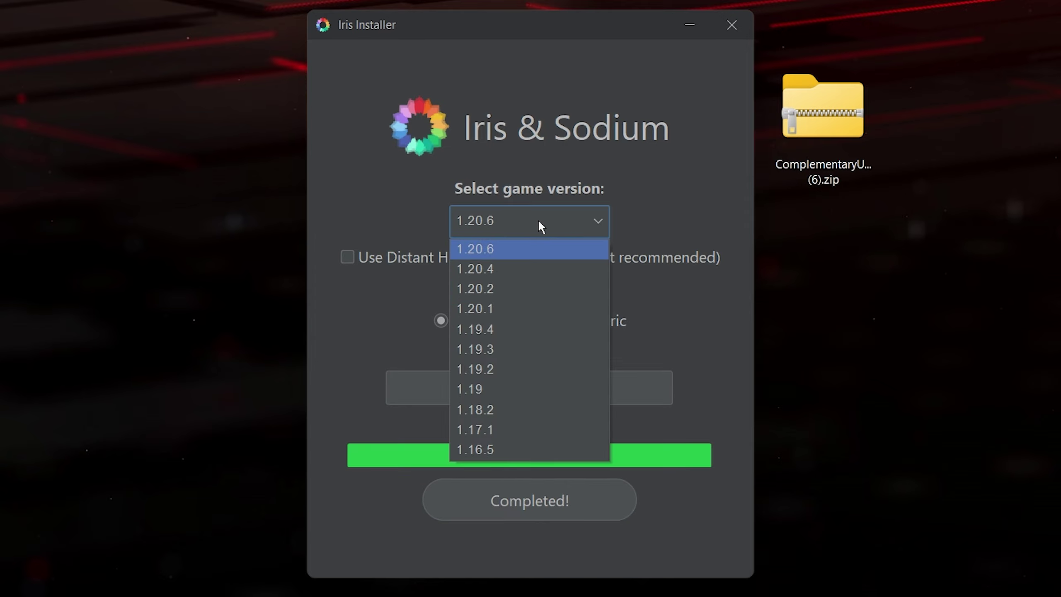
pyautogui.click(536, 230)
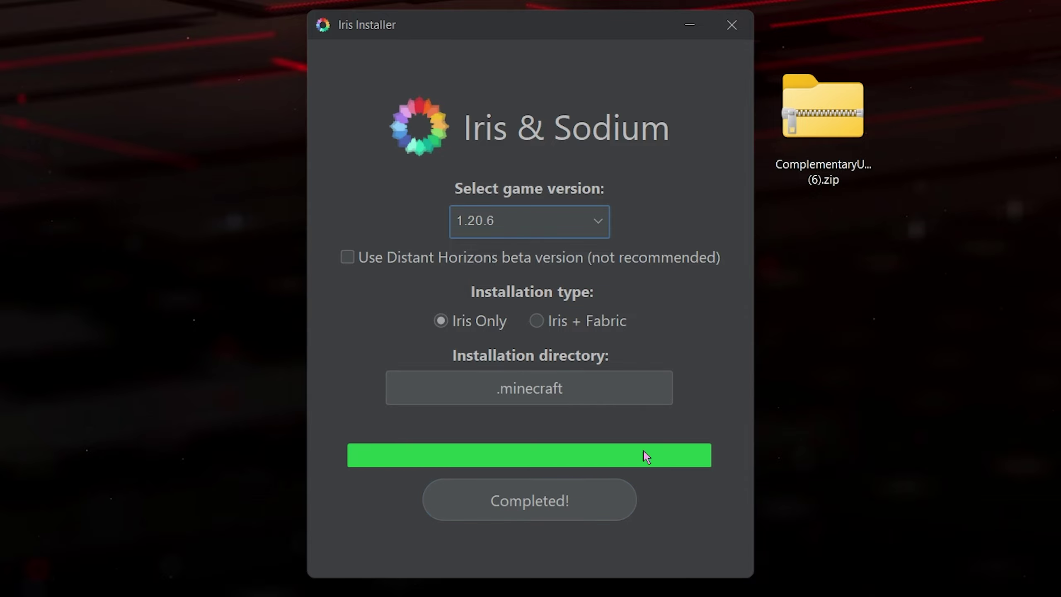
# - Close the installer, delete its jar, and move the ComplementaryUnbound zip to the desktop's left edge
pyautogui.click(732, 26)
pyautogui.moveTo(603, 403); pyautogui.dragTo(480, 233)
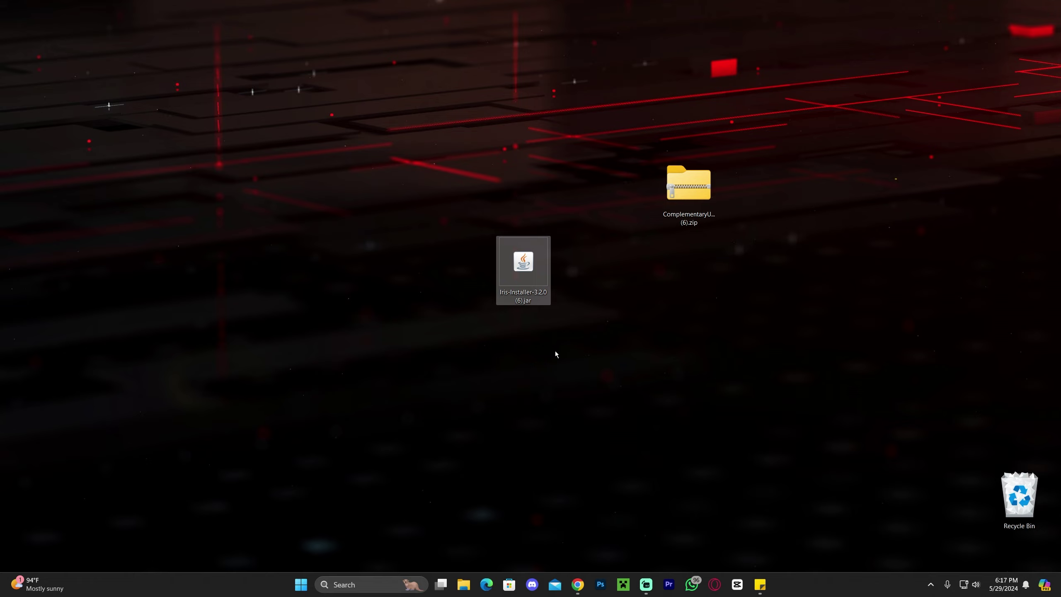
pyautogui.press('Delete')
pyautogui.moveTo(688, 186); pyautogui.dragTo(84, 265)
# - Run %appdata% from the Windows Run dialog to open the Roaming folder
pyautogui.click(271, 239)
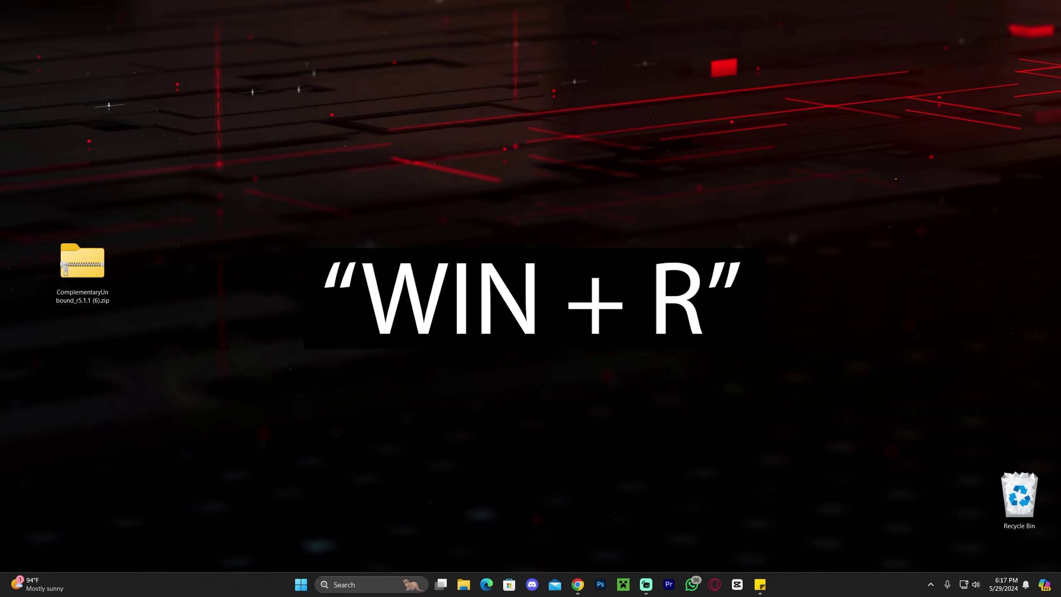
pyautogui.press('super+r')
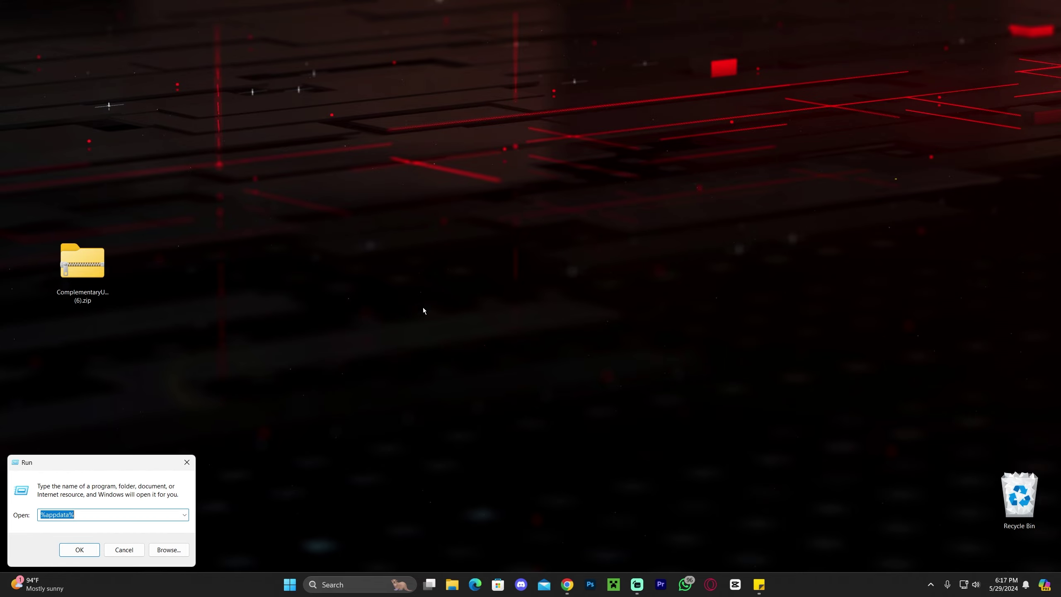
pyautogui.moveTo(60, 468); pyautogui.dragTo(458, 209)
pyautogui.moveTo(437, 257); pyautogui.dragTo(464, 261)
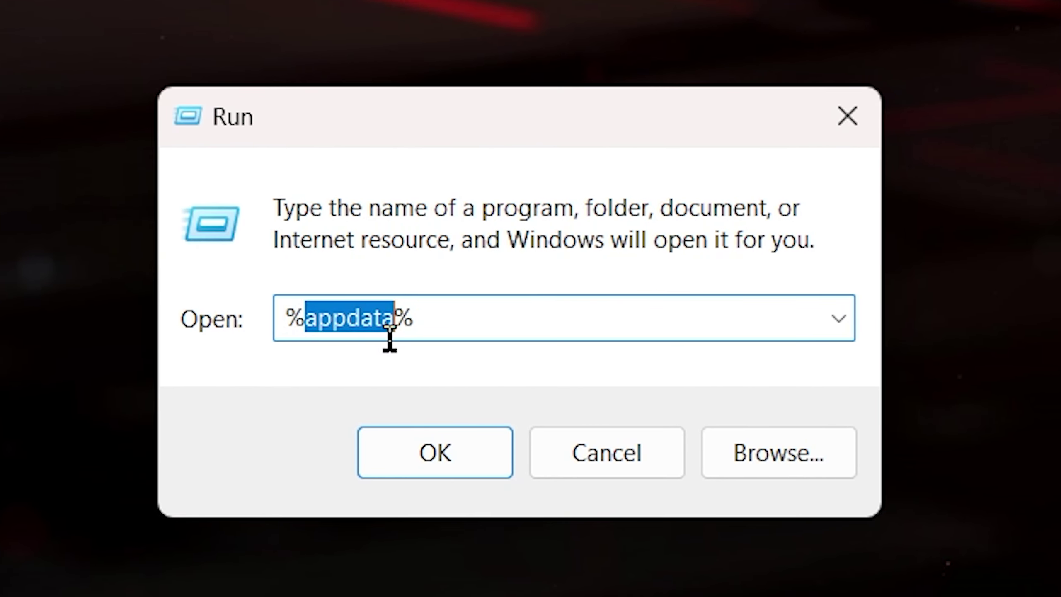
pyautogui.click(391, 332)
pyautogui.moveTo(419, 316); pyautogui.dragTo(308, 330)
pyautogui.click(457, 319)
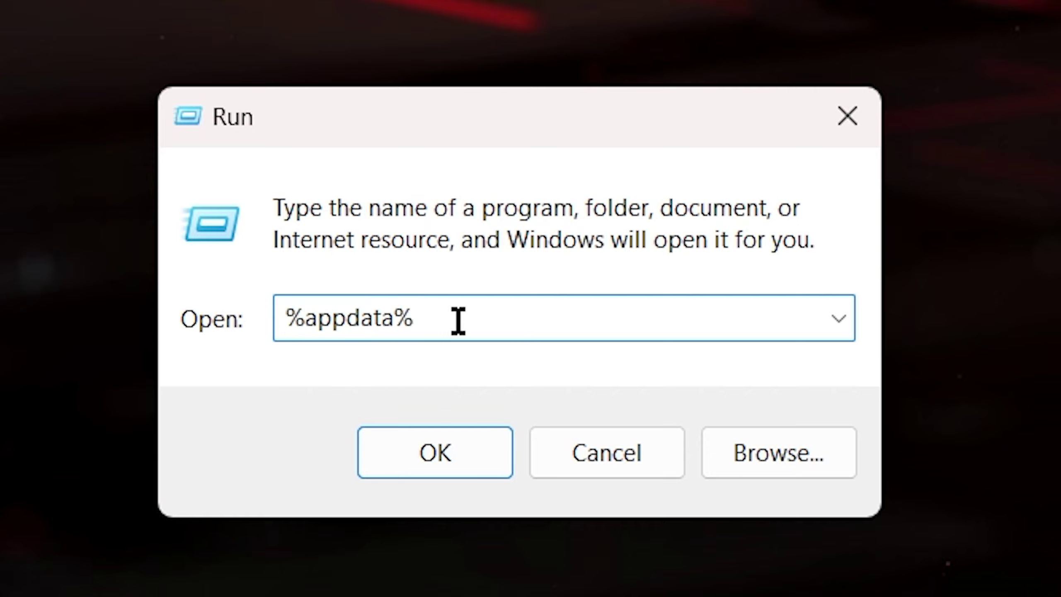
pyautogui.moveTo(476, 319); pyautogui.dragTo(272, 326)
pyautogui.click(420, 313)
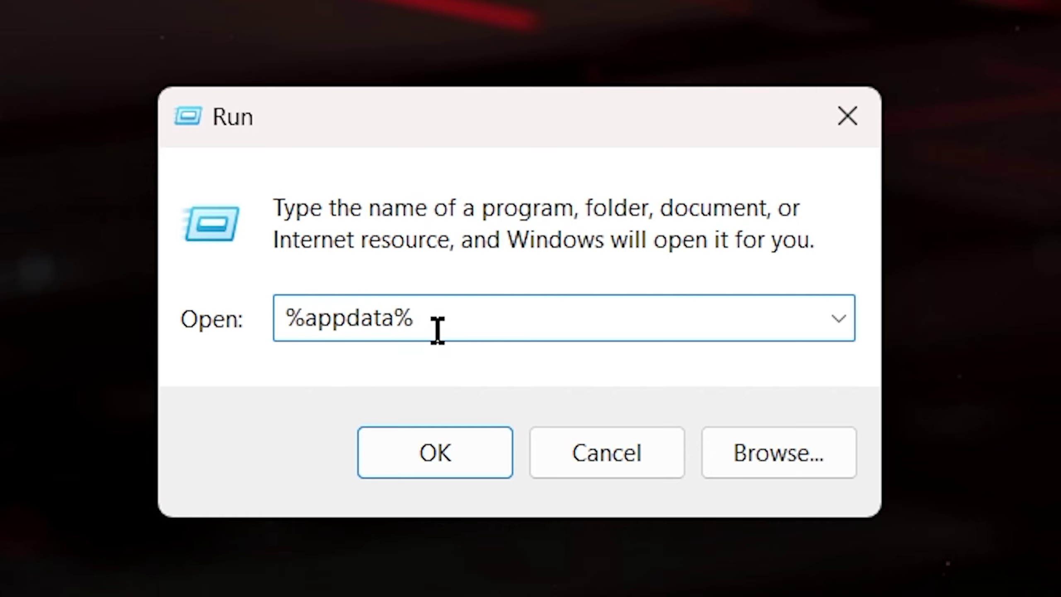
pyautogui.click(433, 457)
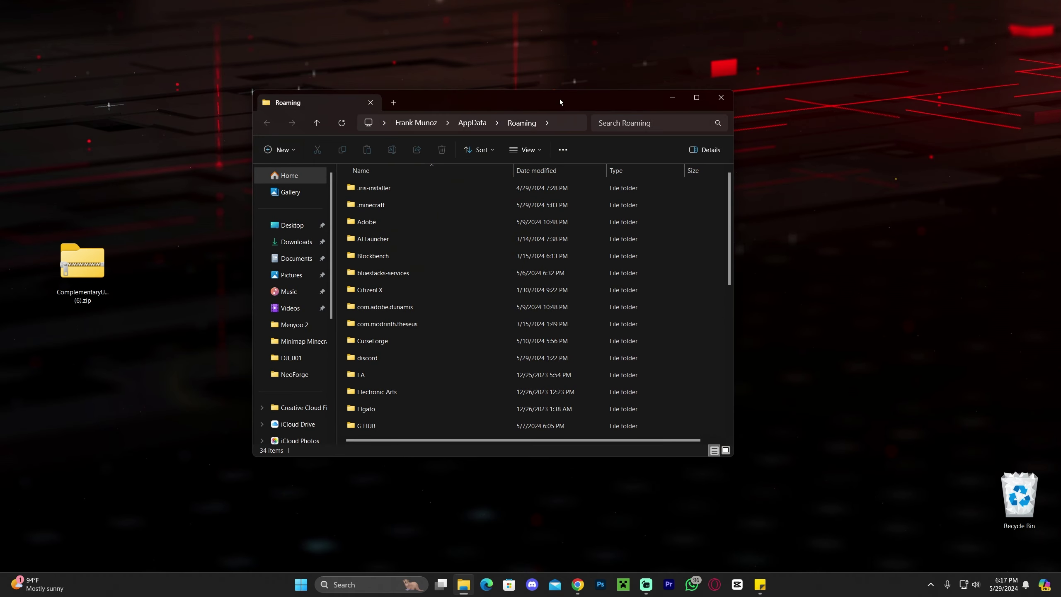
# - Open .minecraft and check the five shader zips inside its shaderpacks folder
pyautogui.doubleClick(559, 99)
pyautogui.click(113, 112)
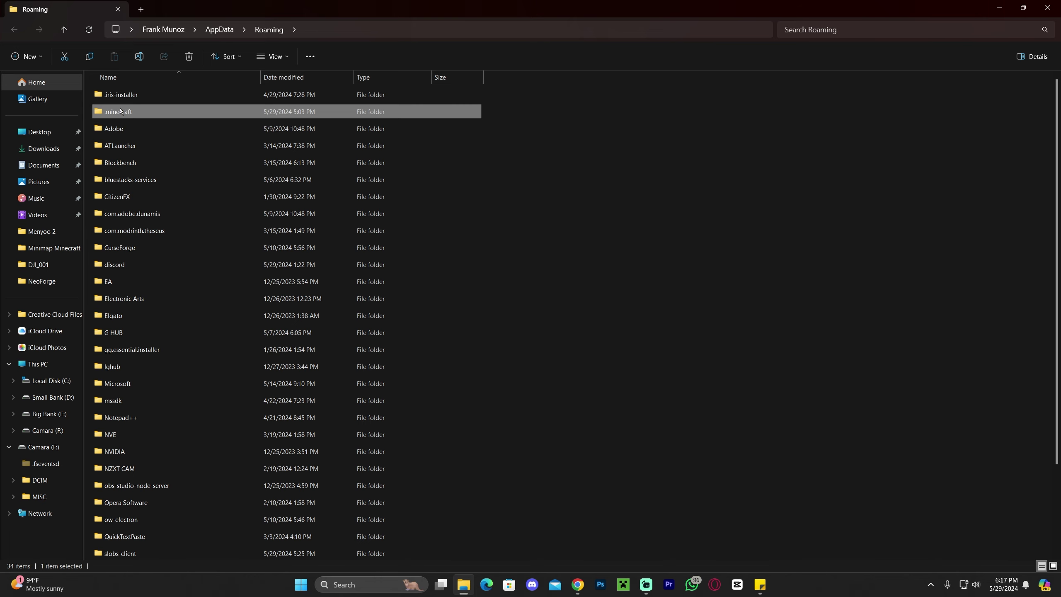
pyautogui.doubleClick(121, 111)
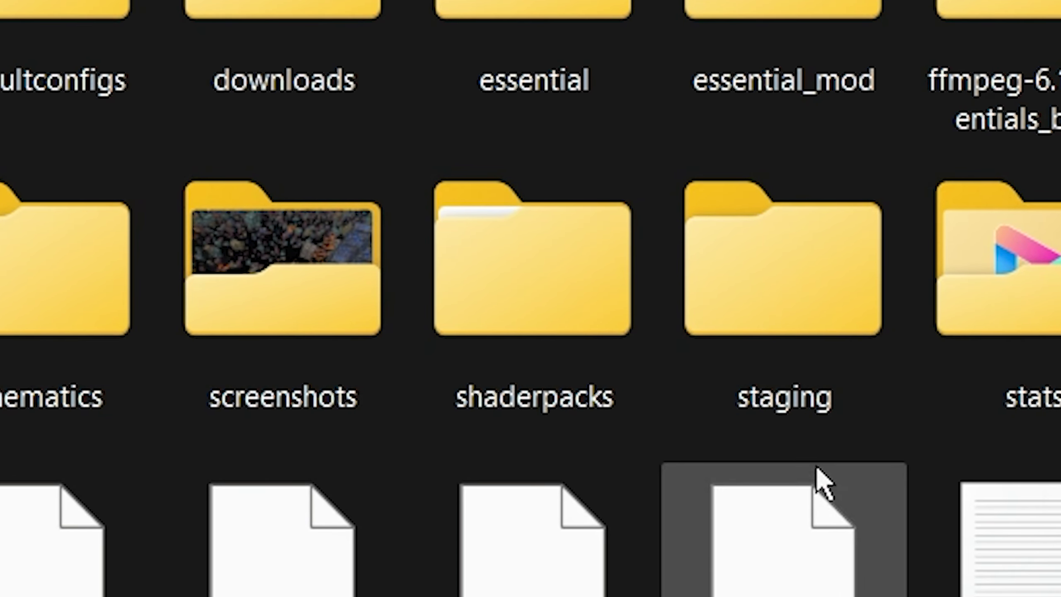
pyautogui.doubleClick(531, 325)
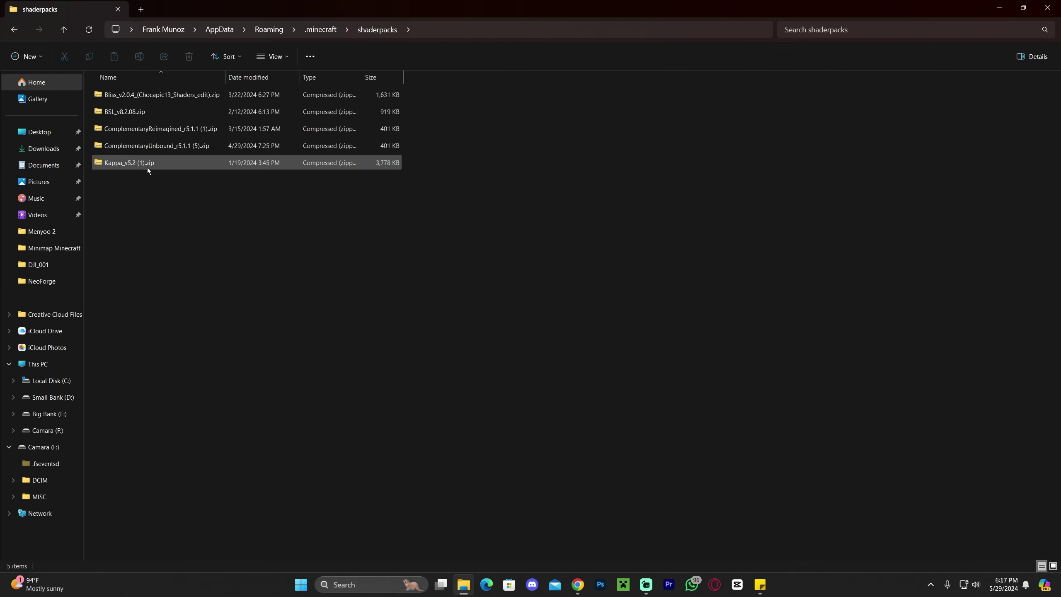
pyautogui.moveTo(365, 312); pyautogui.dragTo(164, 88)
pyautogui.hotkey('alt', 'Left')
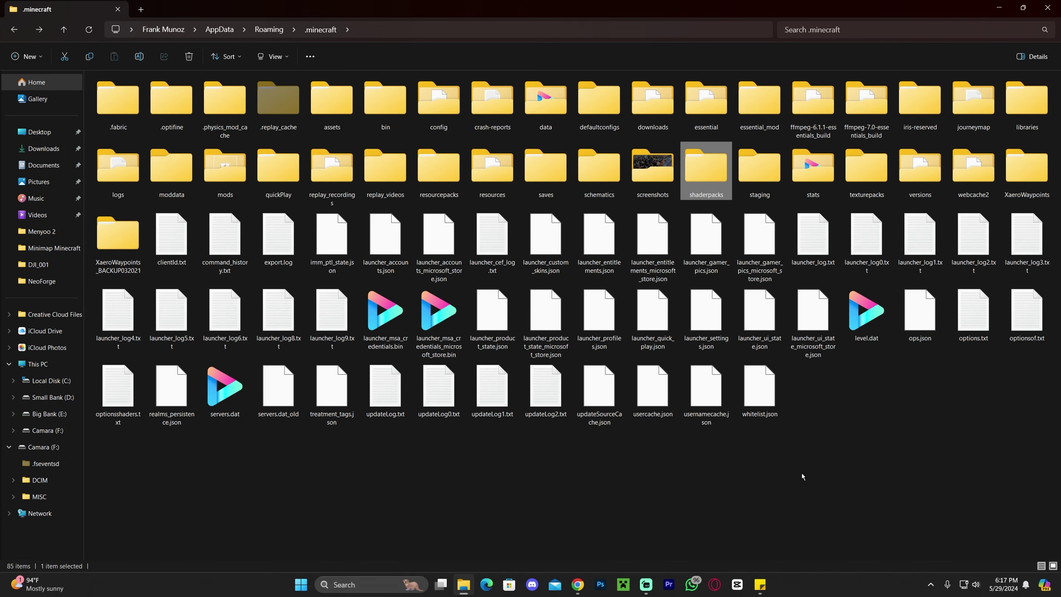
# - Drag the shaderpacks folder out of .minecraft onto the desktop
pyautogui.click(801, 476)
pyautogui.click(705, 172)
pyautogui.doubleClick(764, 9)
pyautogui.scroll(-3, 376, 264)
pyautogui.moveTo(375, 263); pyautogui.dragTo(909, 265)
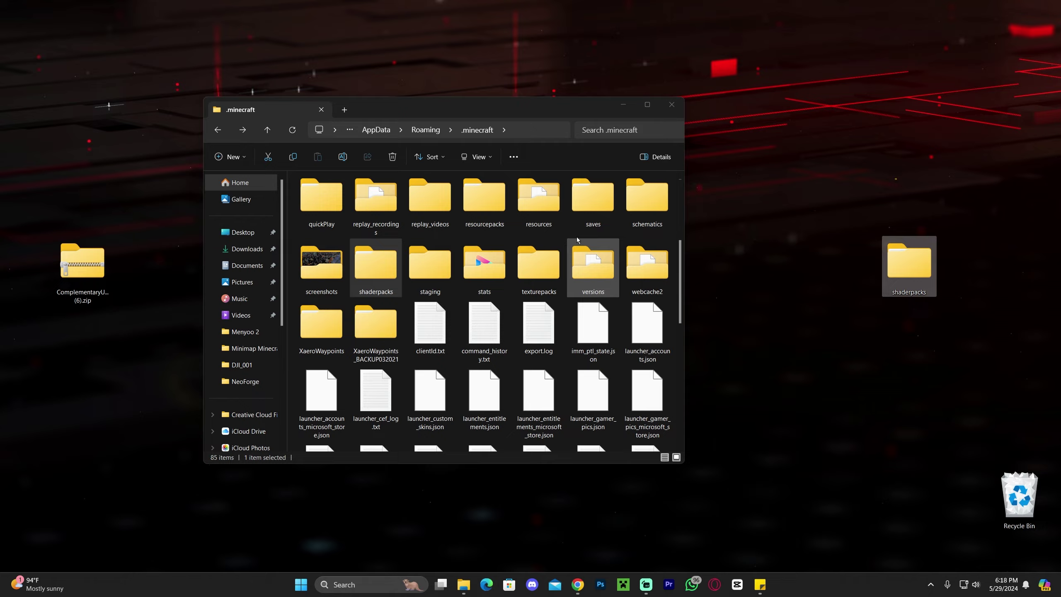
pyautogui.click(646, 106)
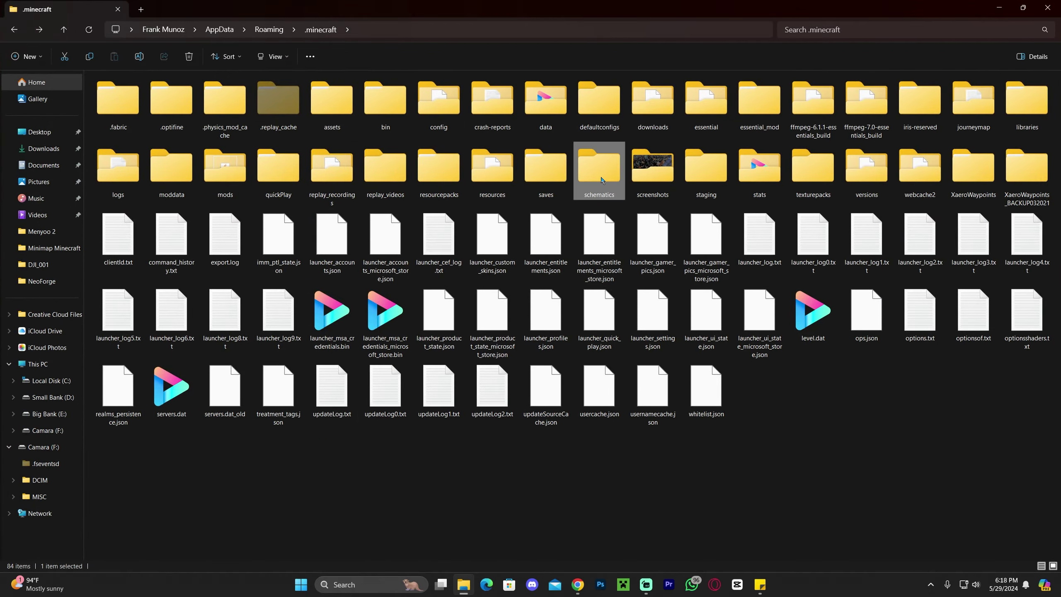
pyautogui.click(694, 173)
pyautogui.click(837, 432)
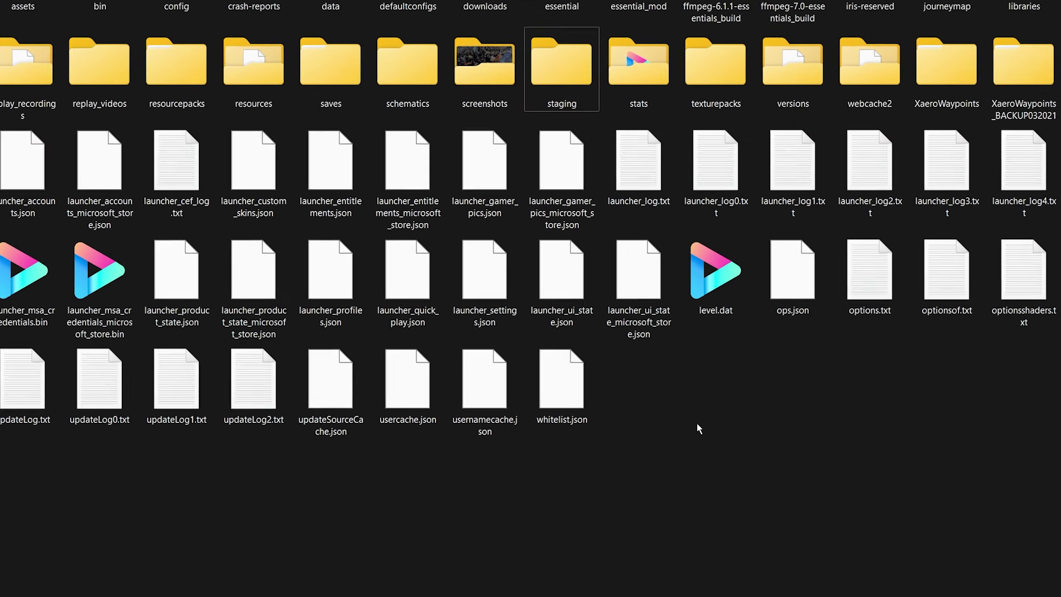
# - Create a new folder named 'shaderpacks' inside .minecraft
pyautogui.rightClick(800, 420)
pyautogui.moveTo(842, 355)
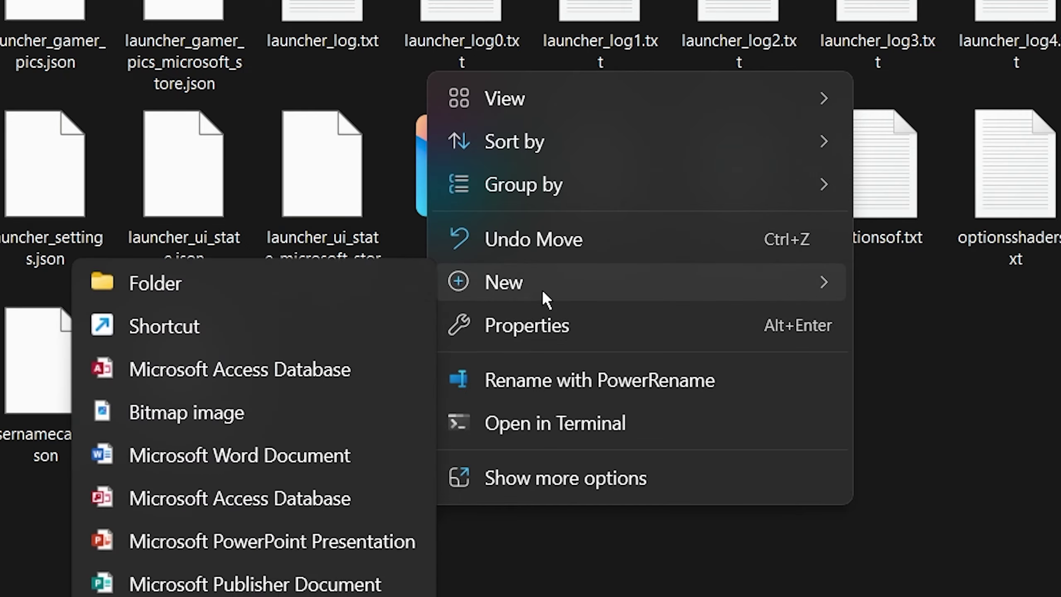
pyautogui.click(291, 295)
pyautogui.write('s')
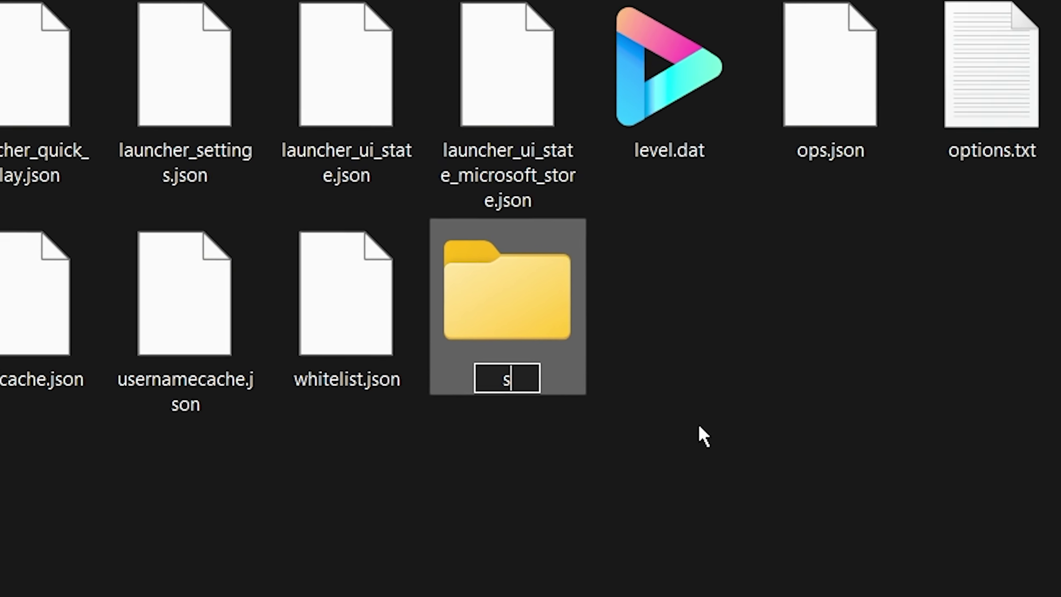
pyautogui.write('haderpacks')
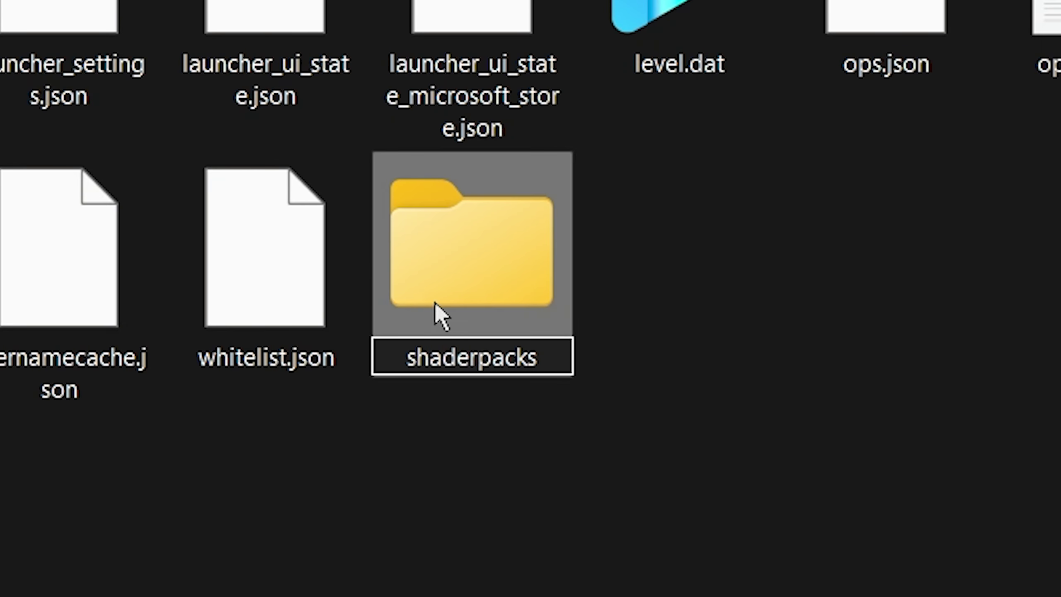
pyautogui.press('Return')
# - Move the desktop ComplementaryUnbound_r5.1.1 (6).zip into shaderpacks, close Explorer, and bring up the Minecraft Launcher
pyautogui.moveTo(885, 249); pyautogui.dragTo(797, 285)
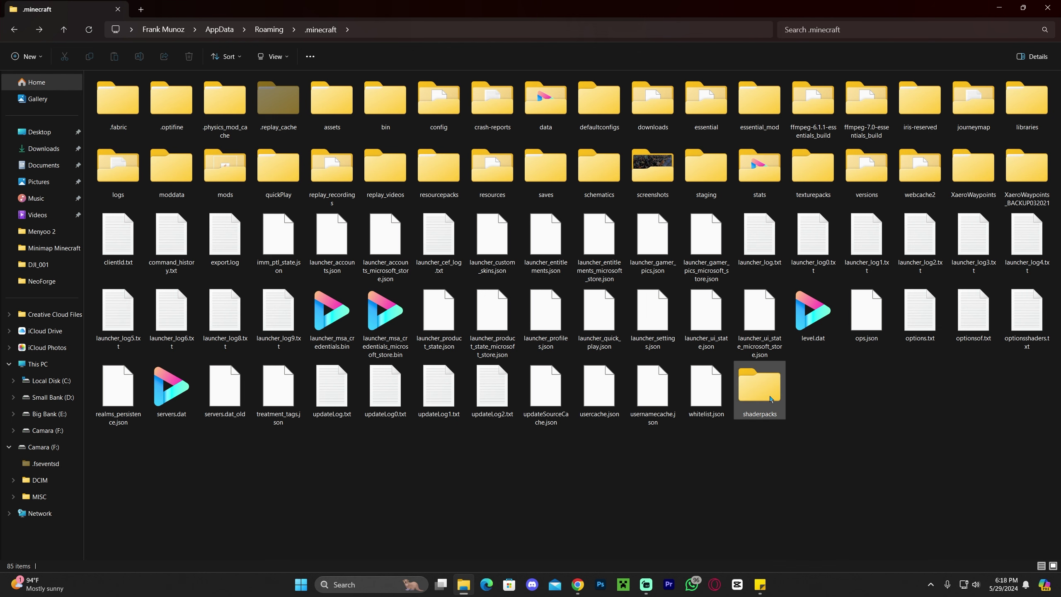
pyautogui.doubleClick(756, 401)
pyautogui.moveTo(626, 8); pyautogui.dragTo(542, 87)
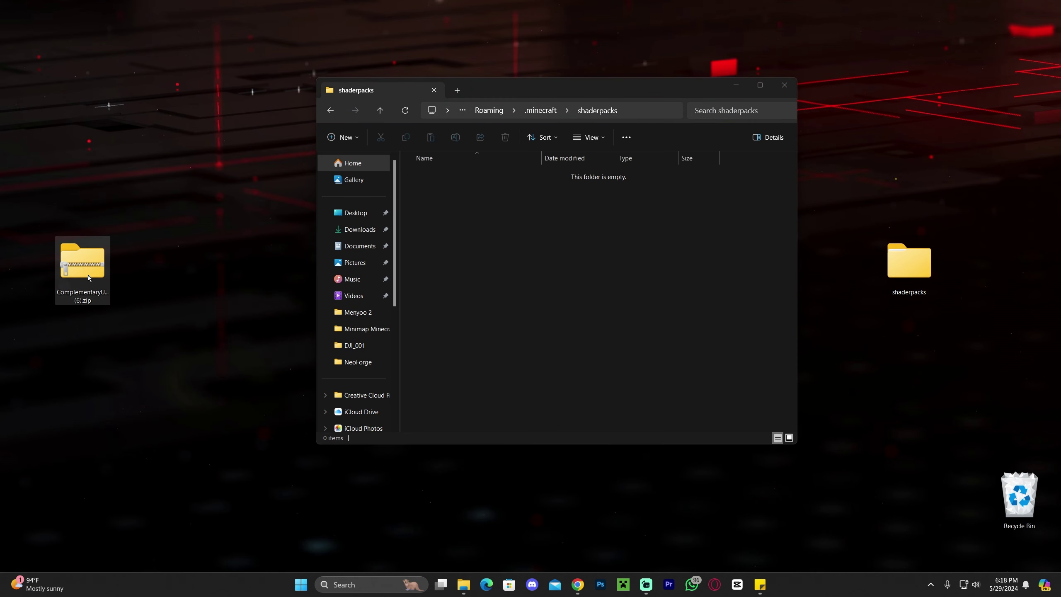
pyautogui.moveTo(88, 275); pyautogui.dragTo(592, 325)
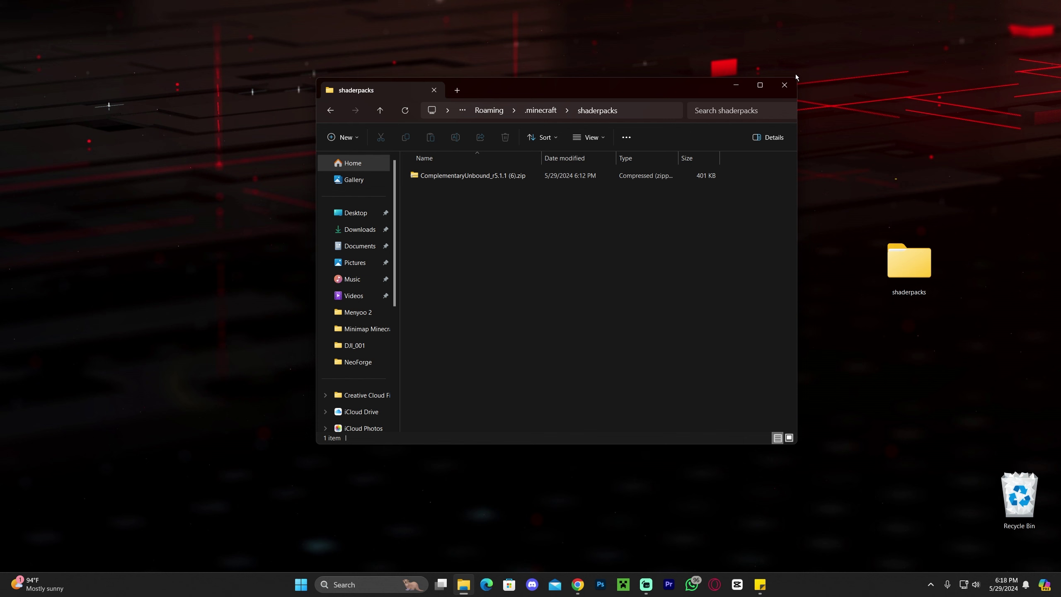
pyautogui.click(785, 85)
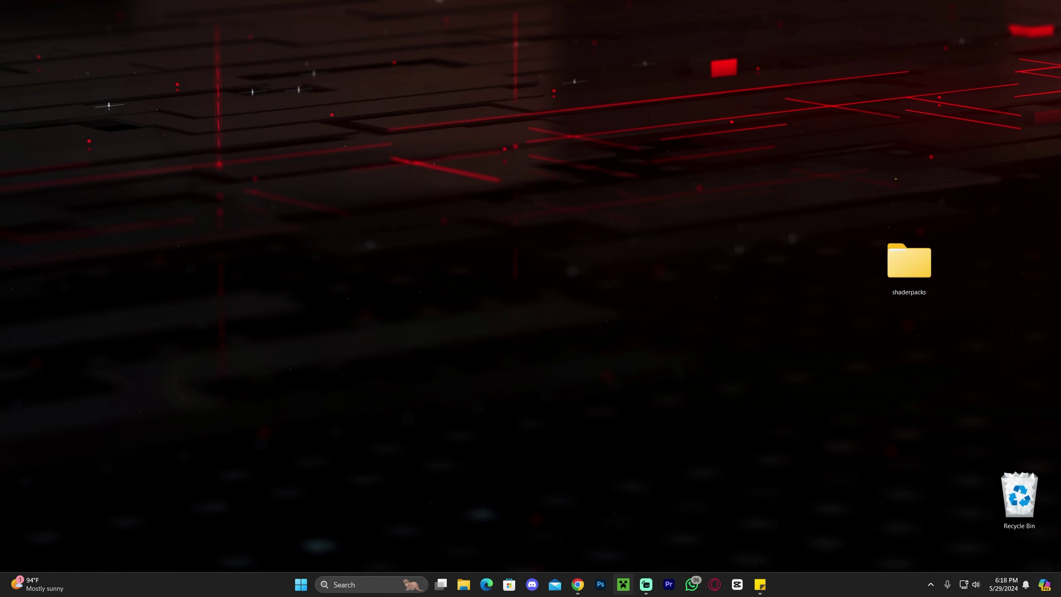
pyautogui.click(622, 584)
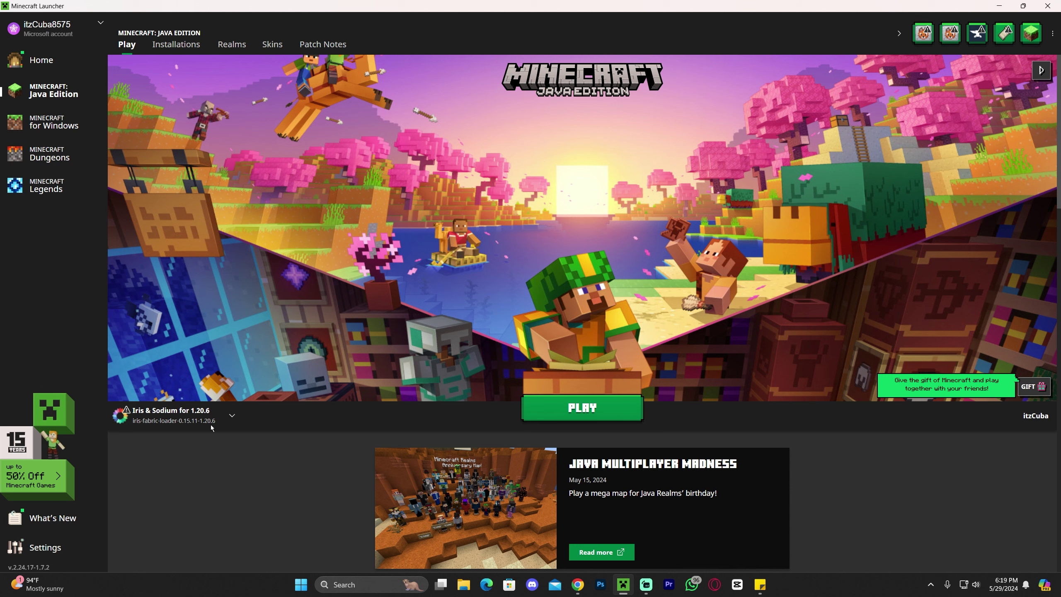
# - Show the Installations list with the Modded filter ticked, revealing the Iris & Sodium for 1.20.6 profile
pyautogui.moveTo(165, 417)
pyautogui.click(233, 418)
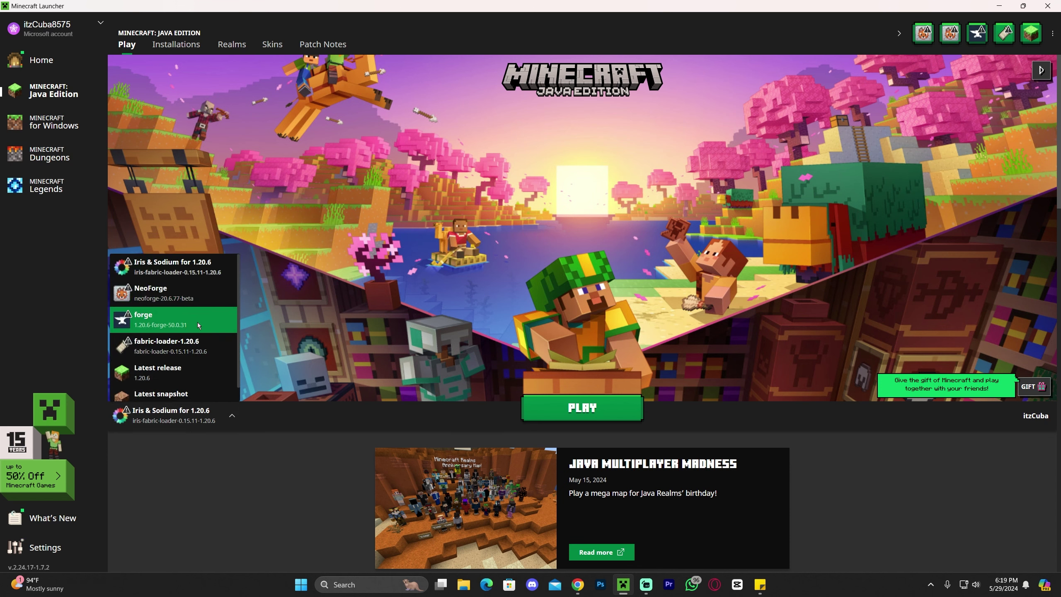
pyautogui.click(302, 416)
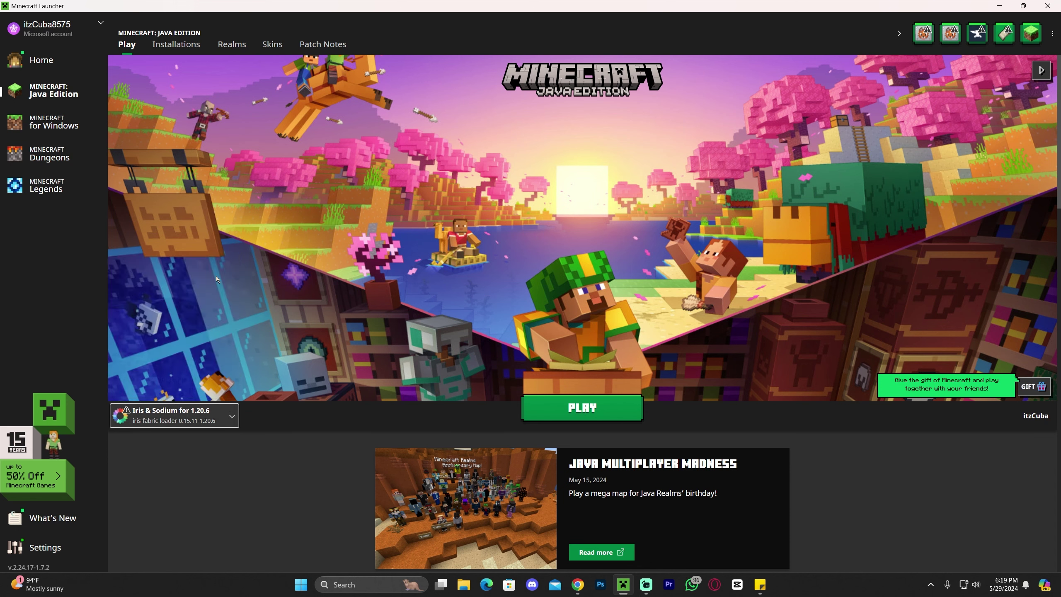
pyautogui.click(176, 44)
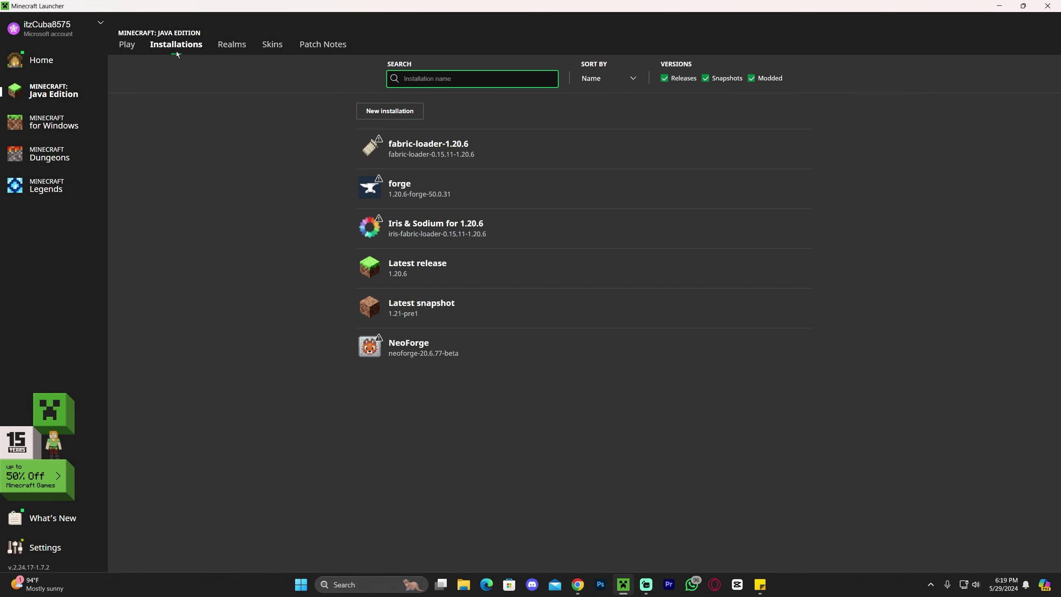
pyautogui.click(751, 79)
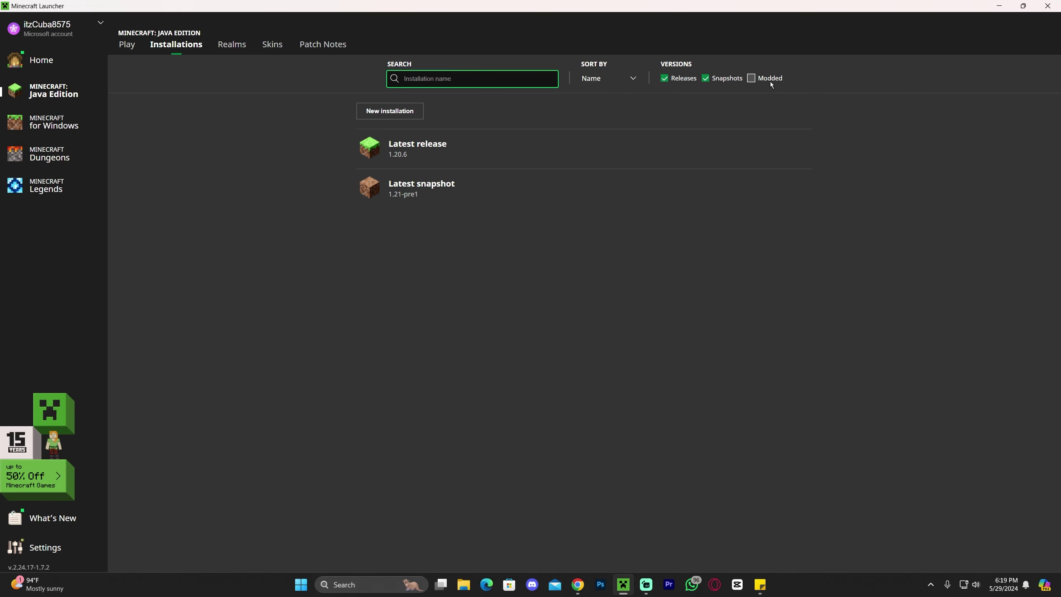
pyautogui.click(770, 80)
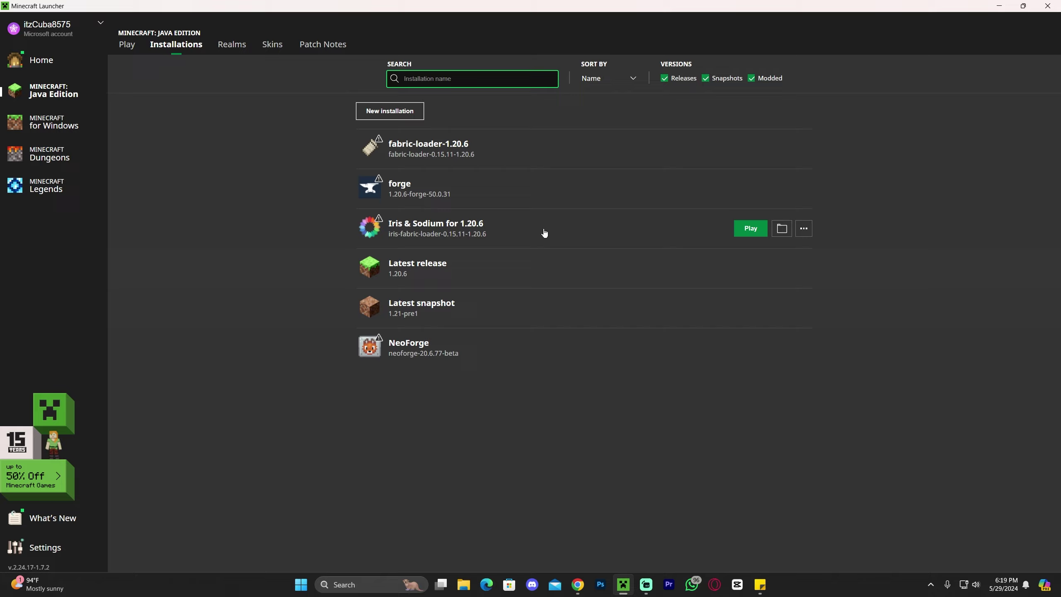
# - Draft a new 'Apex Hosting' installation on iris-fabric-loader-0.15.11-1.20.6, then cancel it without creating
pyautogui.click(401, 110)
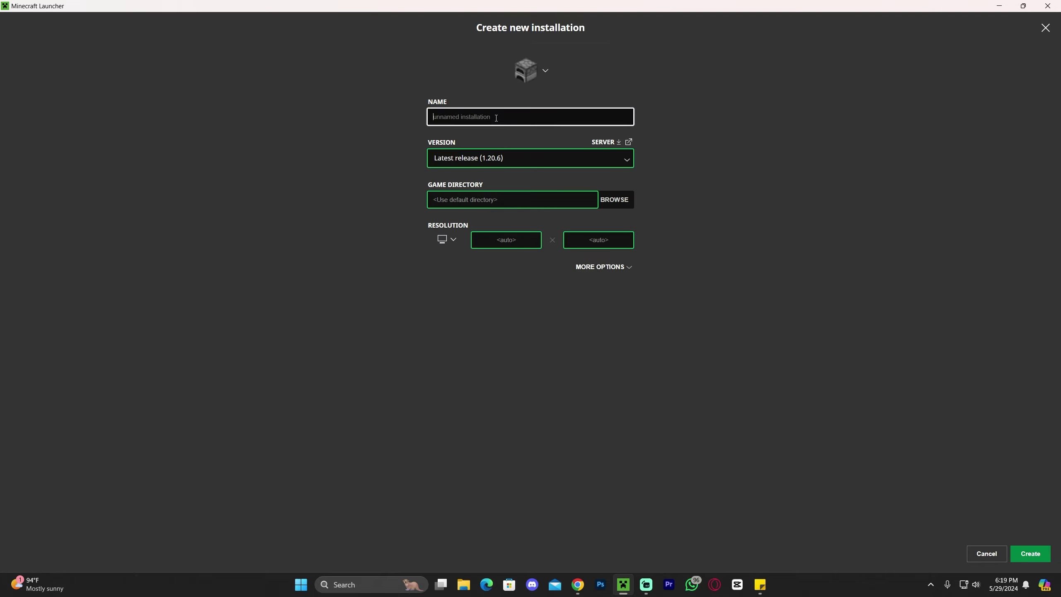
pyautogui.write('Apex Hosting')
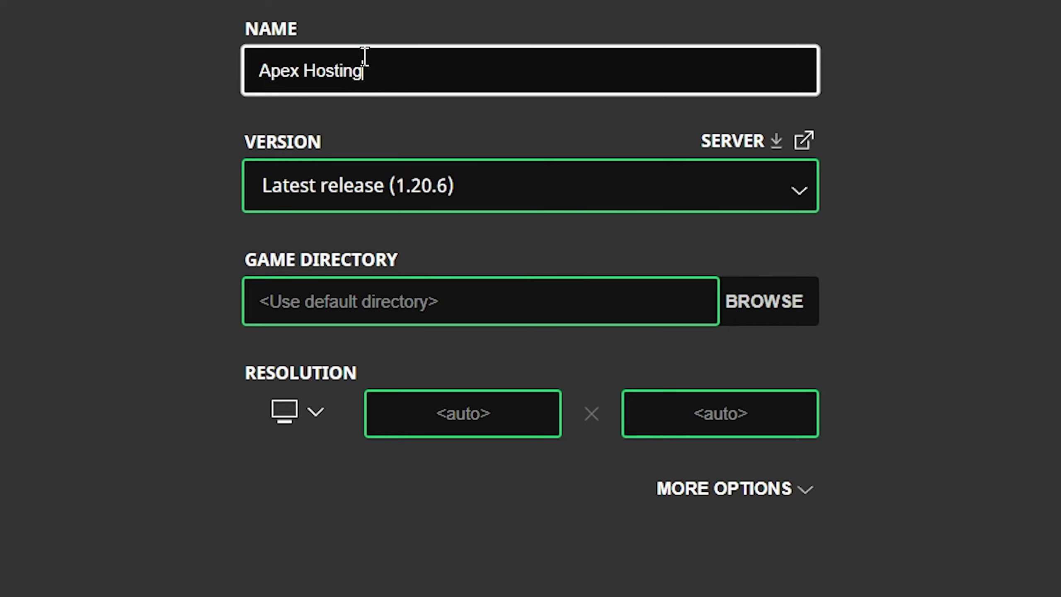
pyautogui.click(286, 154)
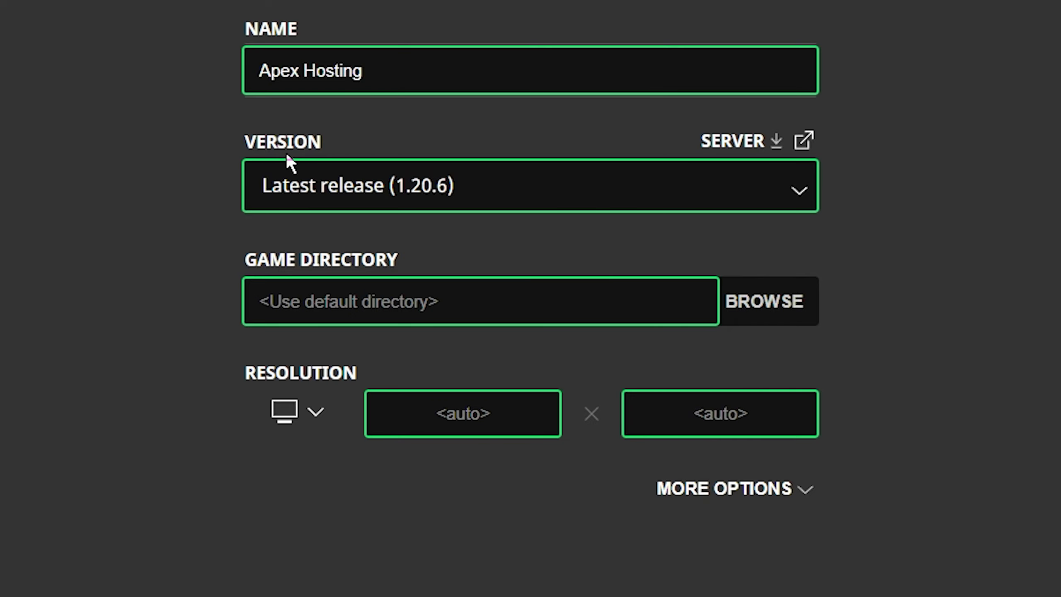
pyautogui.click(413, 183)
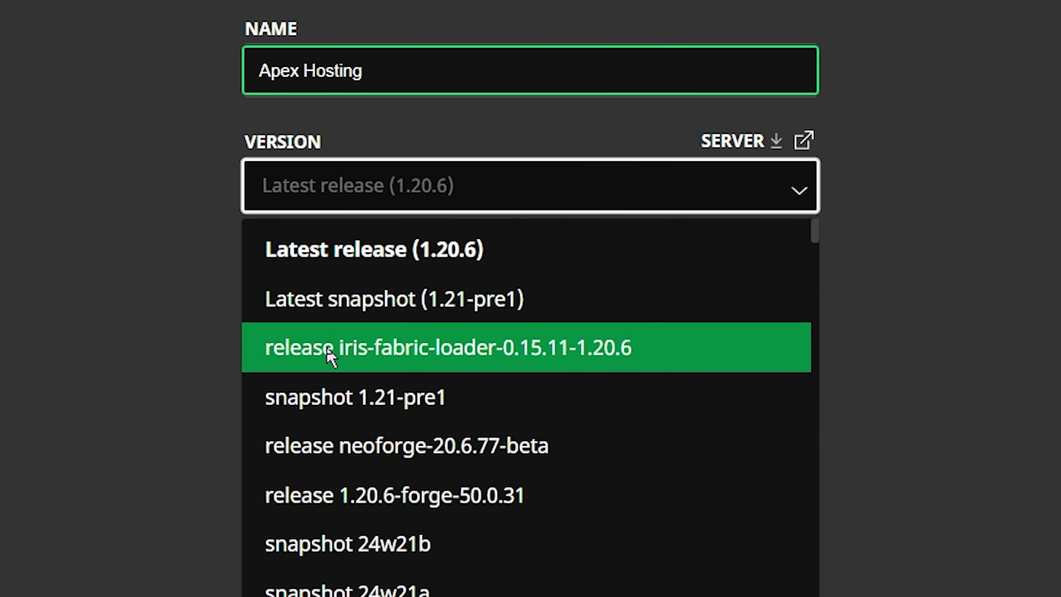
pyautogui.click(424, 351)
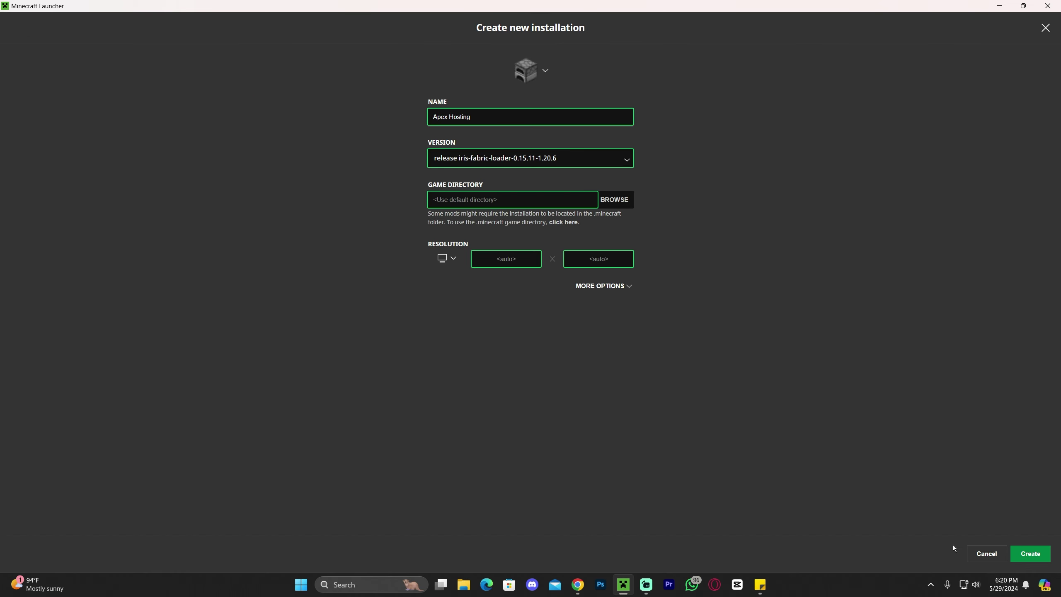
pyautogui.click(986, 553)
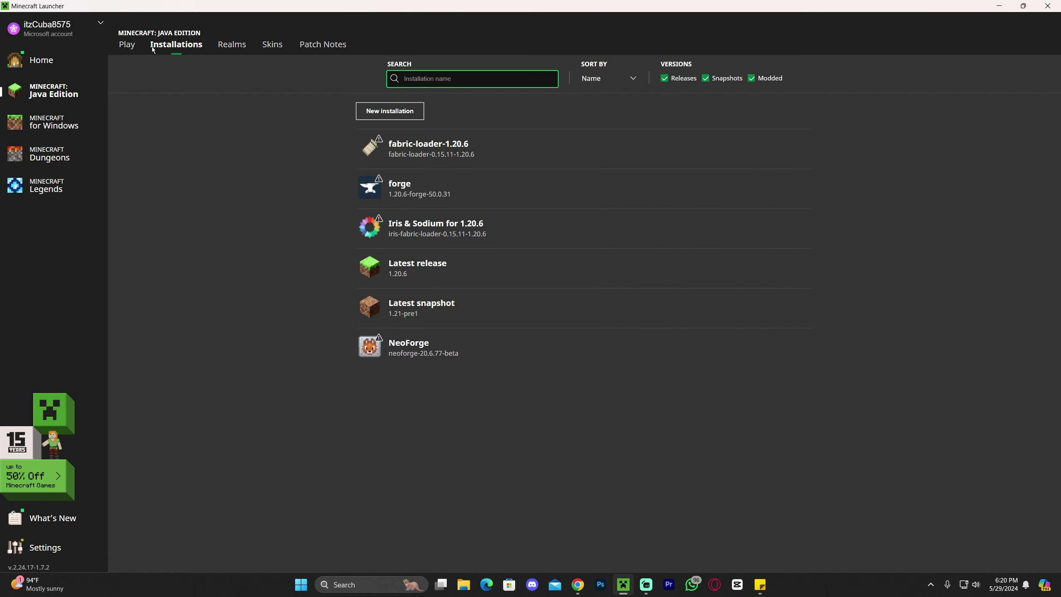
# - Launch the Iris & Sodium for 1.20.6 profile, accepting the modified-installation risk warning
pyautogui.click(126, 45)
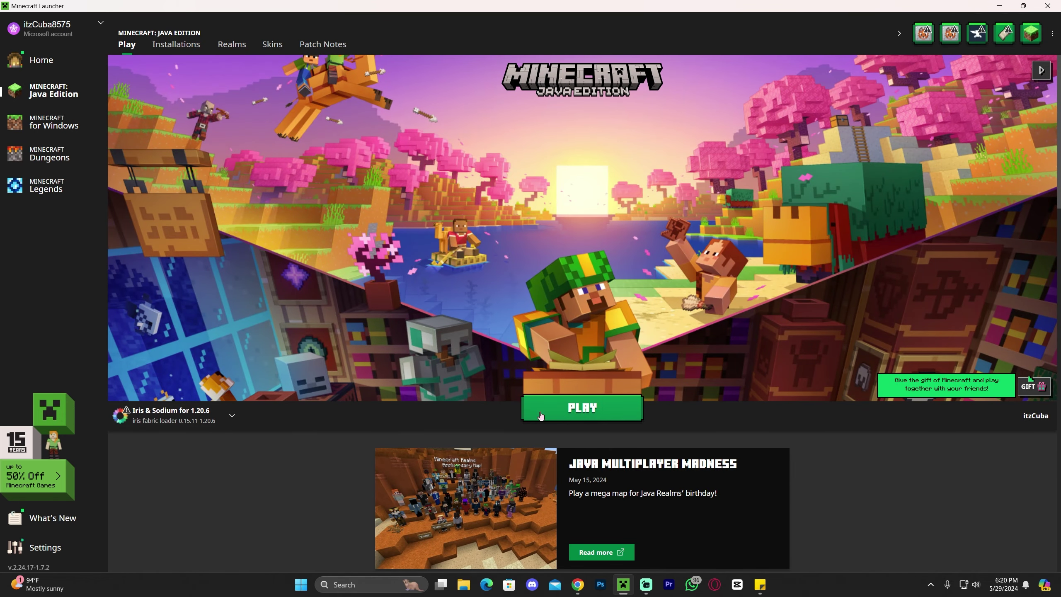
pyautogui.click(581, 407)
pyautogui.click(438, 311)
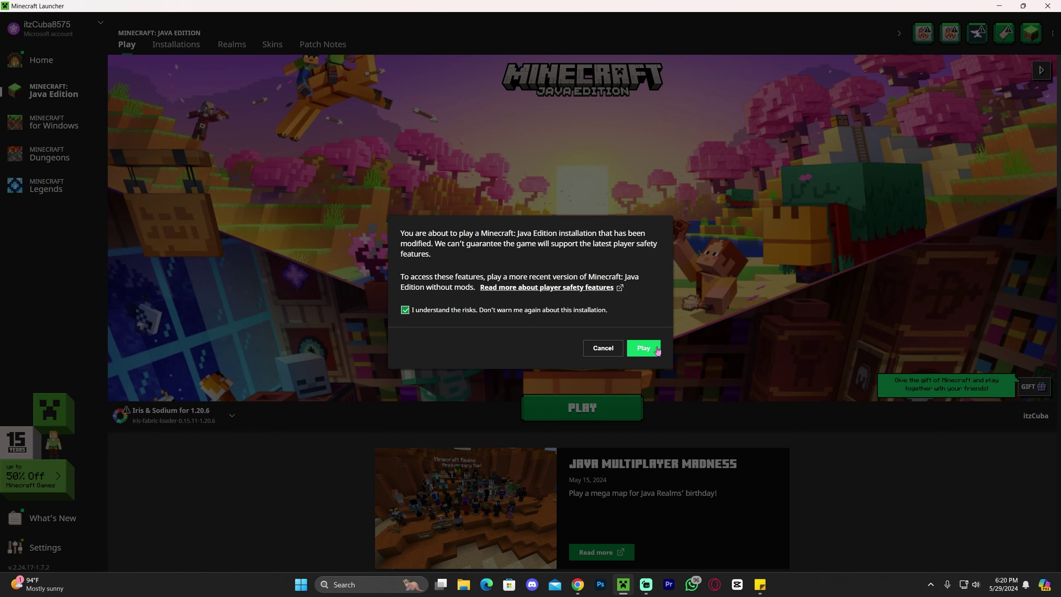
pyautogui.click(654, 349)
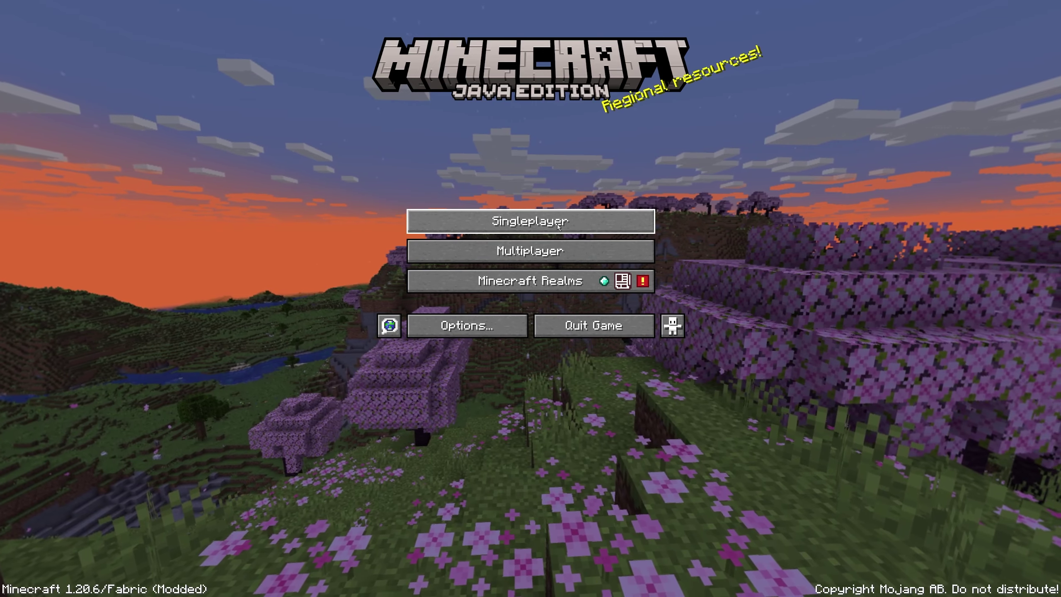
# - Load the top New World singleplayer save, walk toward the mushroom-shaped hill, and pause the game
pyautogui.click(558, 226)
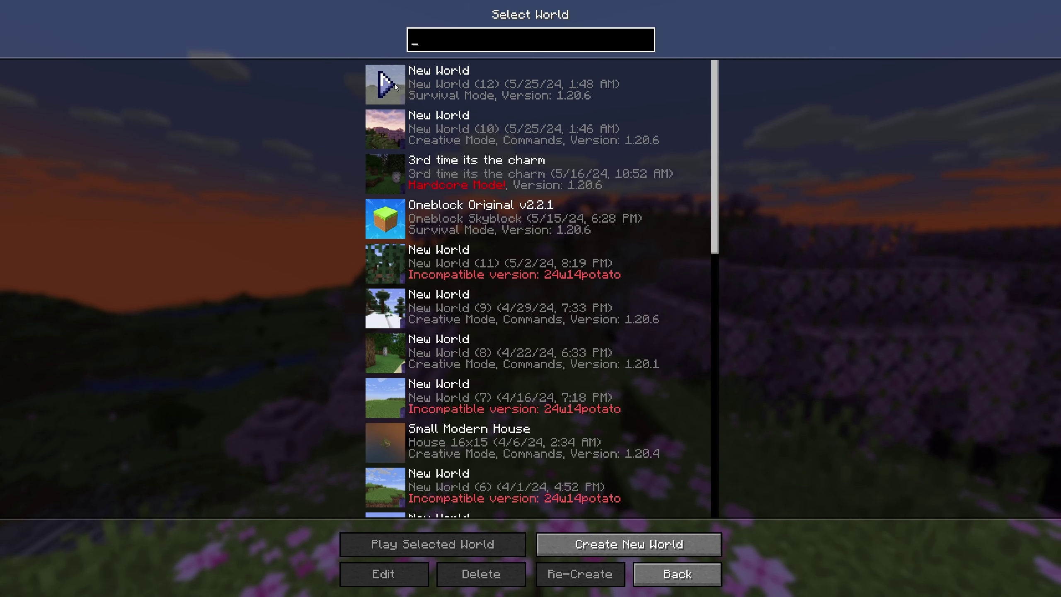
pyautogui.click(395, 86)
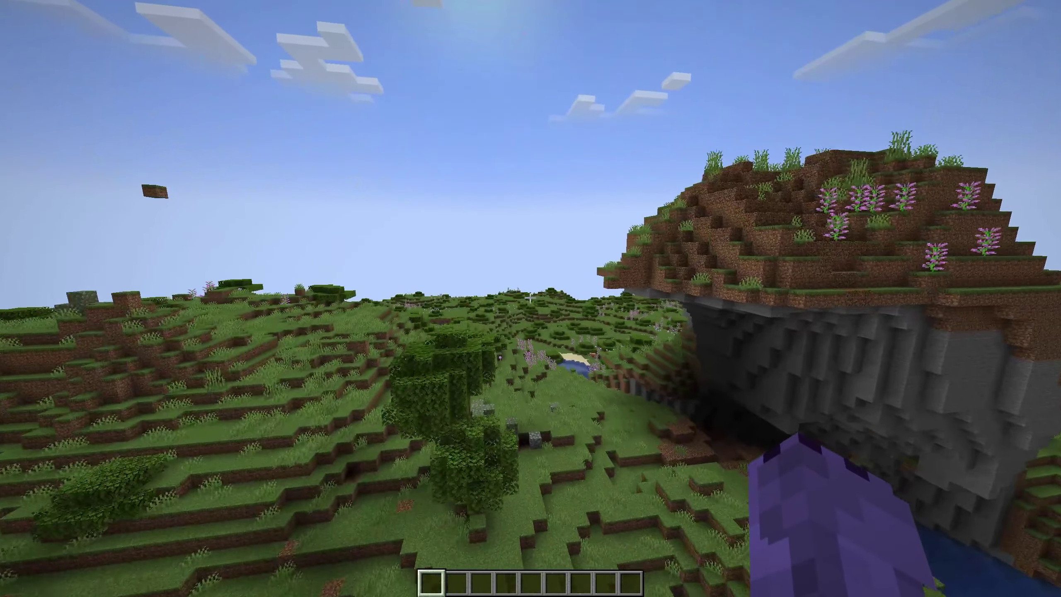
pyautogui.press('w')
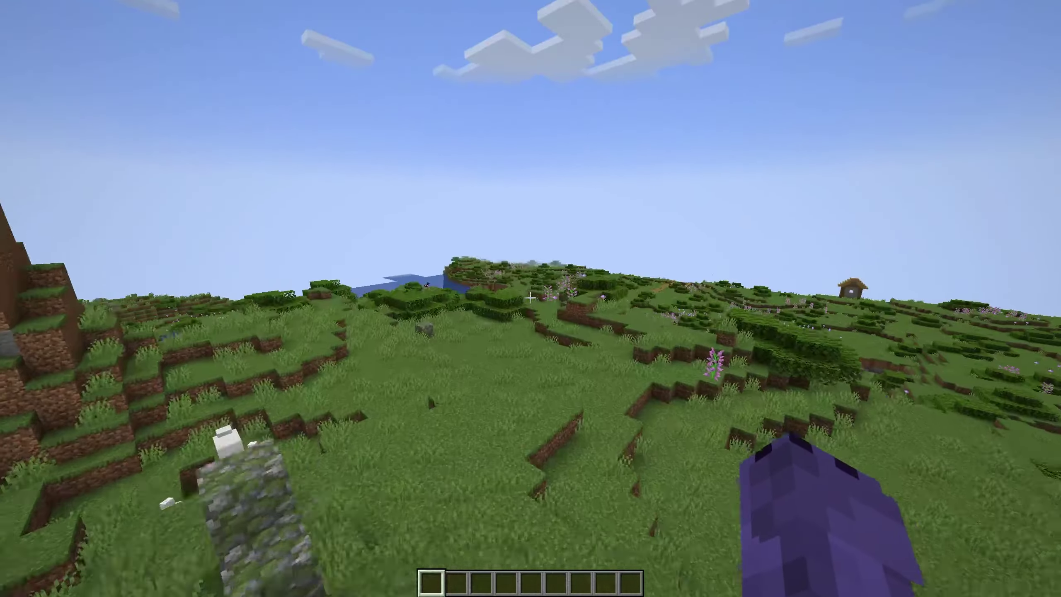
pyautogui.press('w')
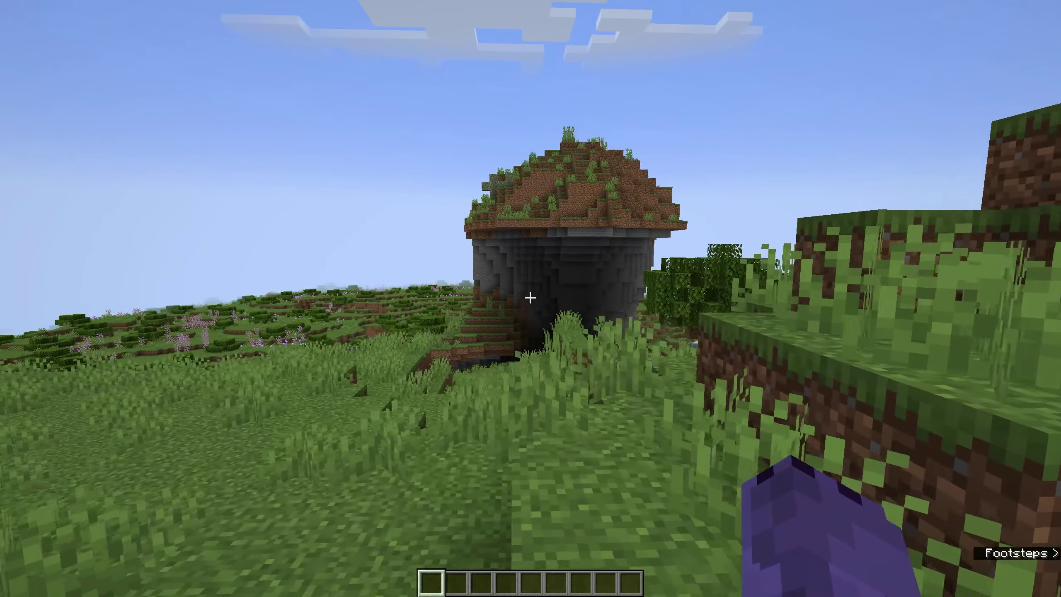
pyautogui.press('Escape')
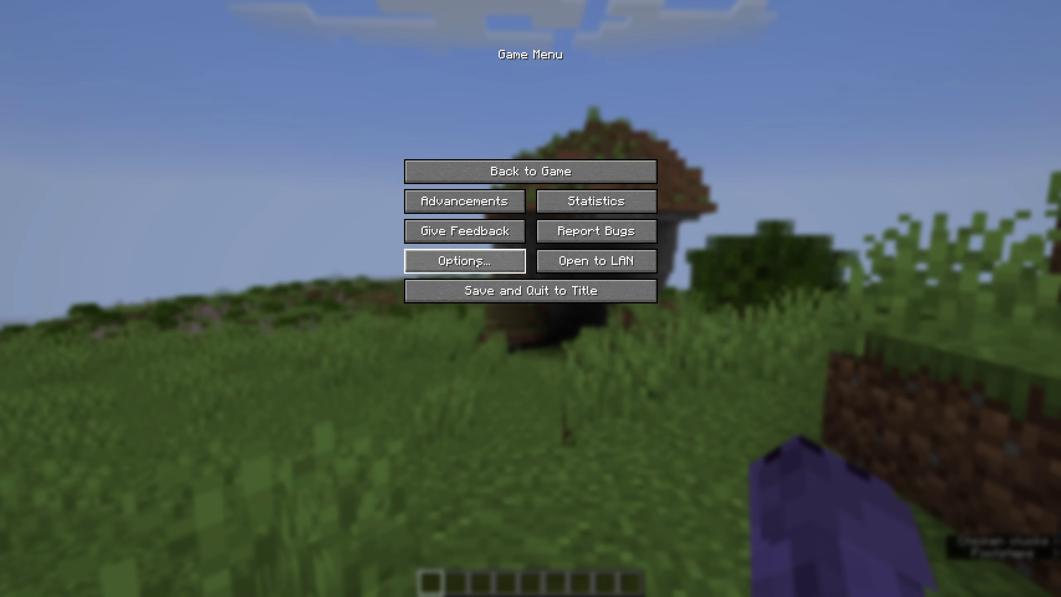
# - Select ComplementaryUnbound_r5.1.1 (6).zip under Options > Video Settings > Shader Packs and apply it
pyautogui.click(476, 262)
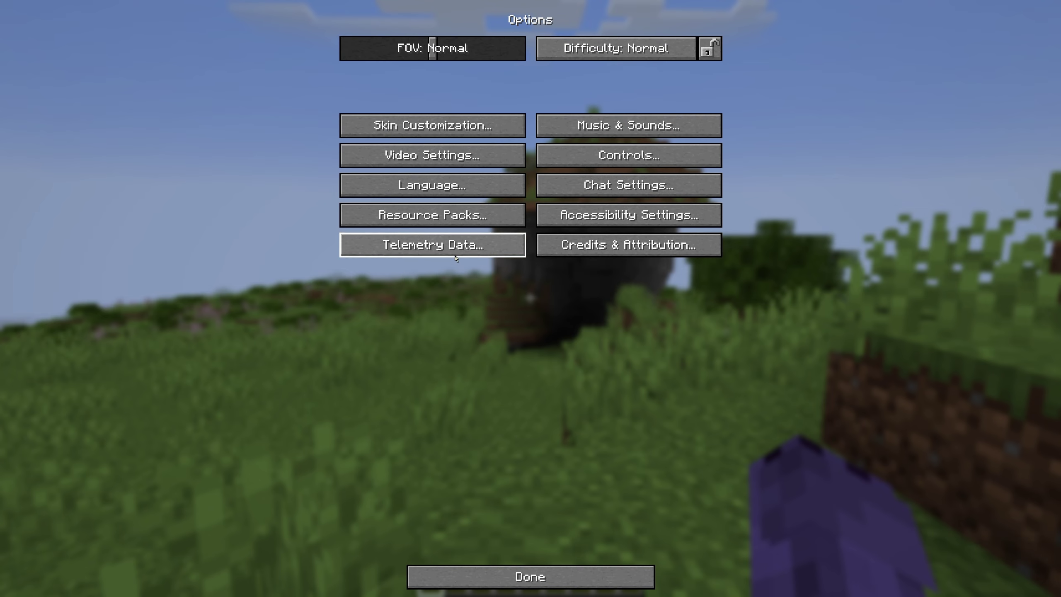
pyautogui.click(457, 162)
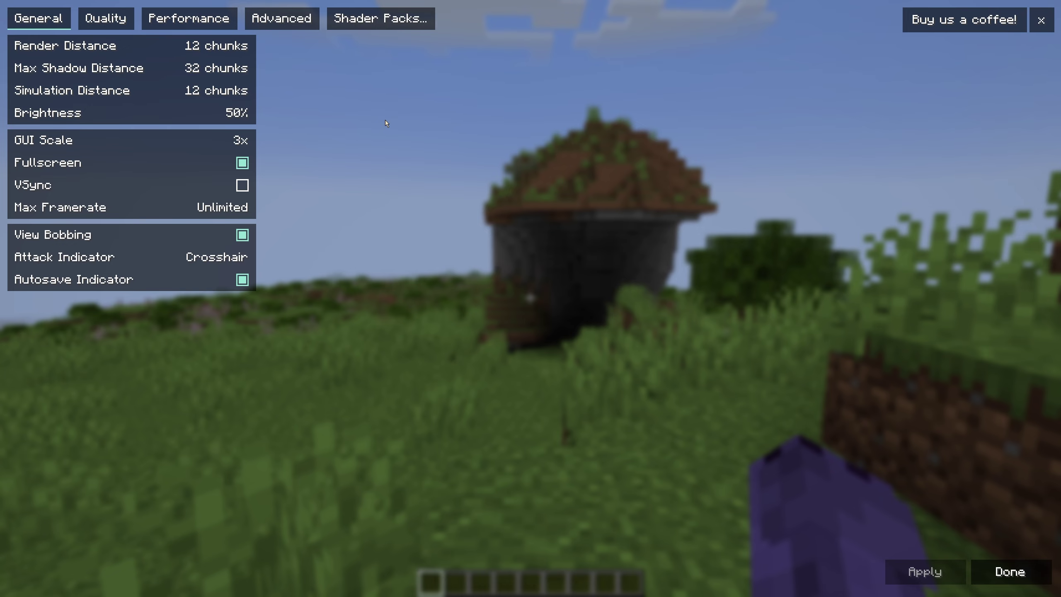
pyautogui.click(393, 19)
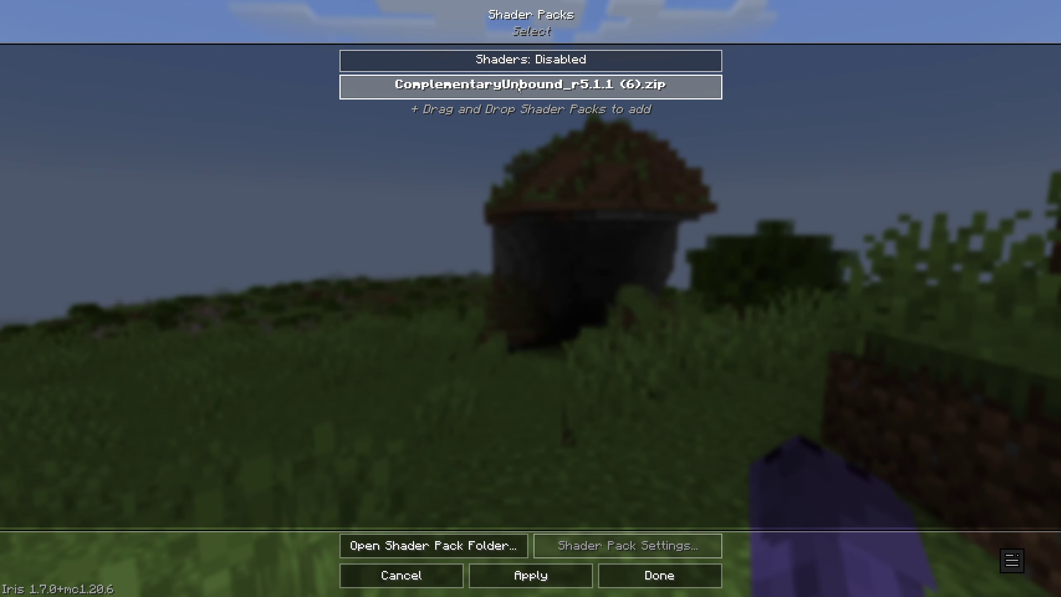
pyautogui.click(518, 89)
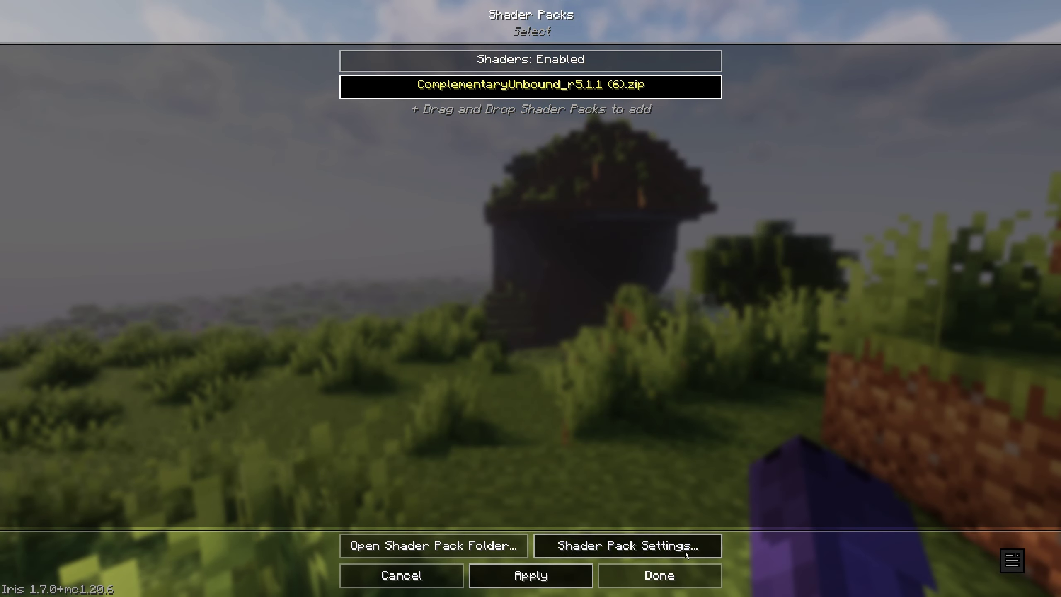
pyautogui.click(662, 574)
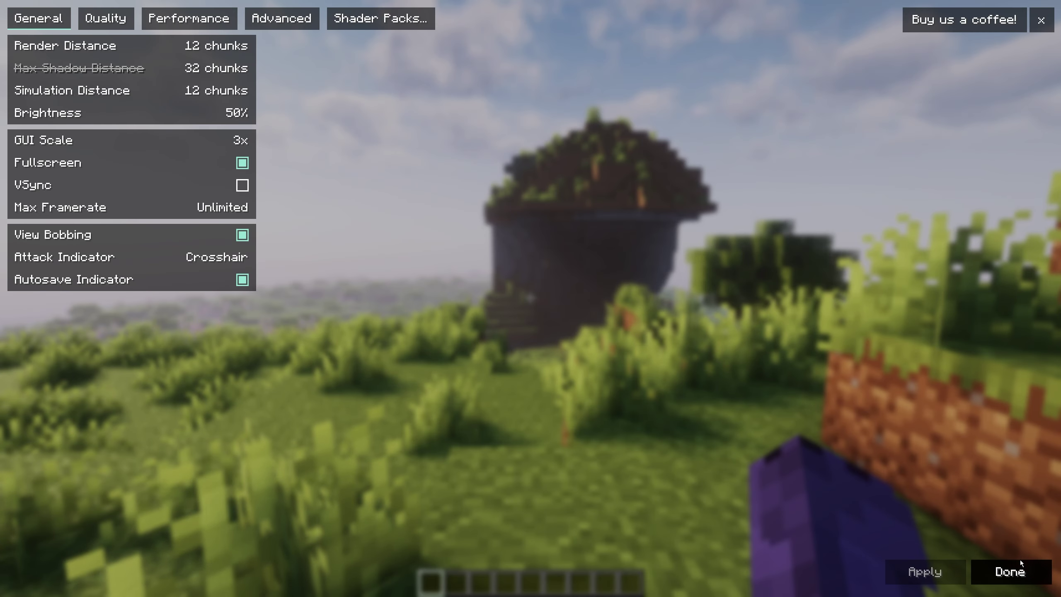
# - Close the settings menus, resume the world, and walk toward the lake
pyautogui.click(1015, 571)
pyautogui.click(577, 575)
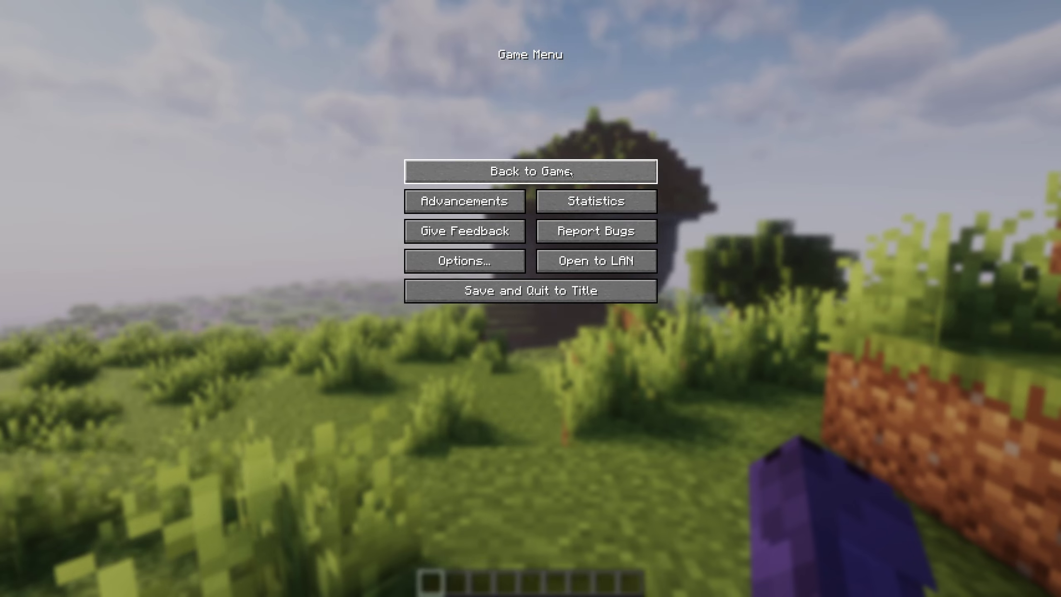
pyautogui.press('Escape')
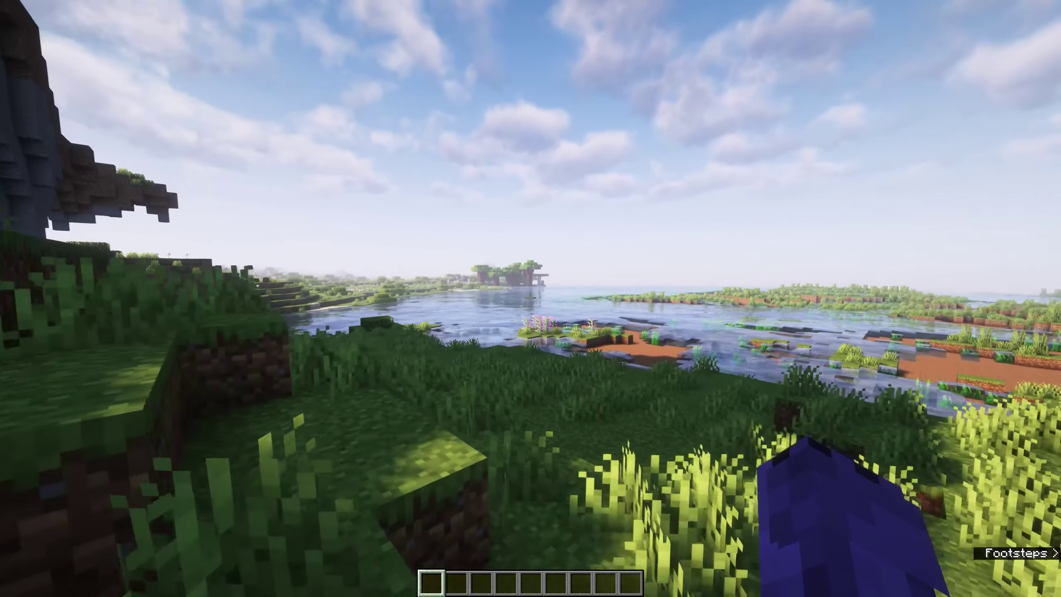
pyautogui.press('w')
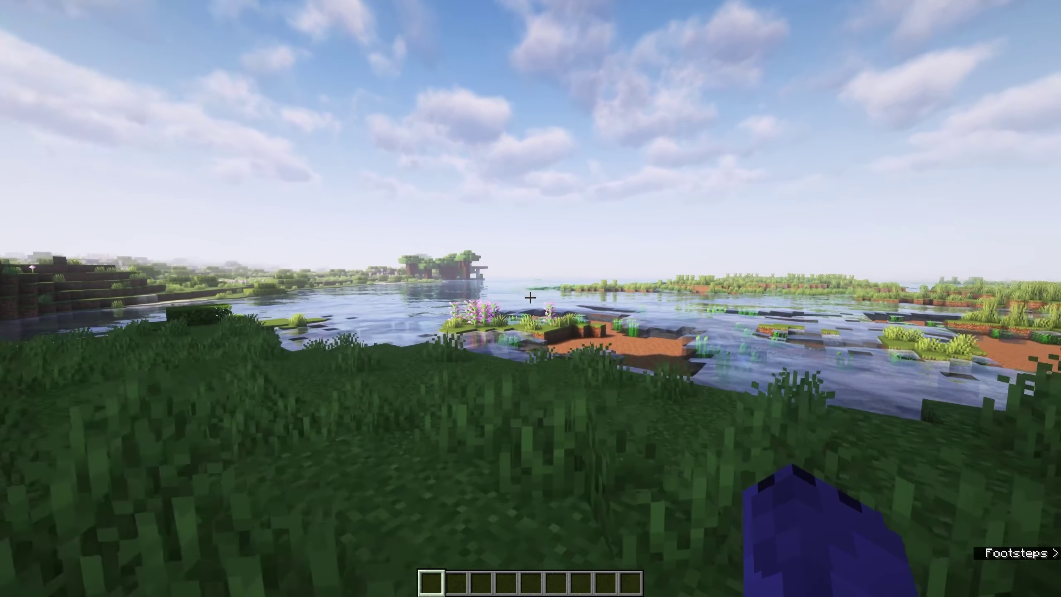
# - Toggle shaders off and back on with K, walk on, then bring up the Shader Packs screen with O
pyautogui.press('k')
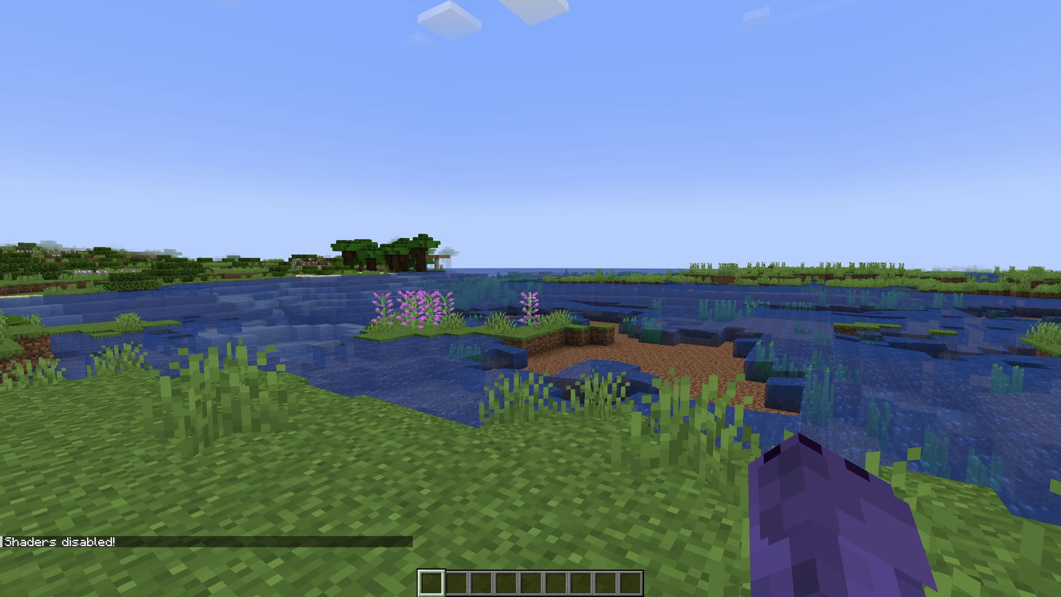
pyautogui.press('k')
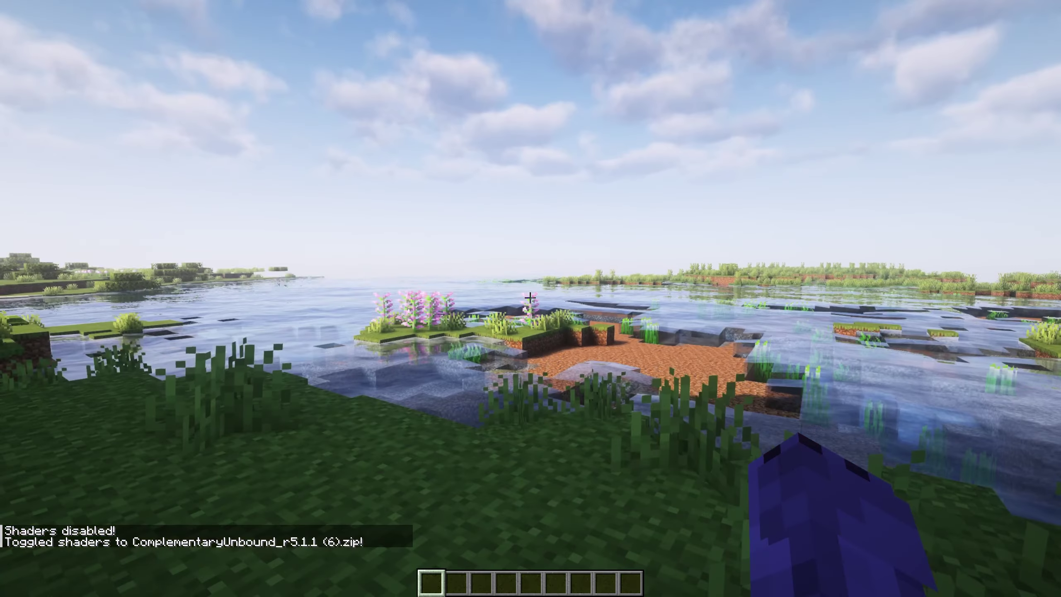
pyautogui.press('w')
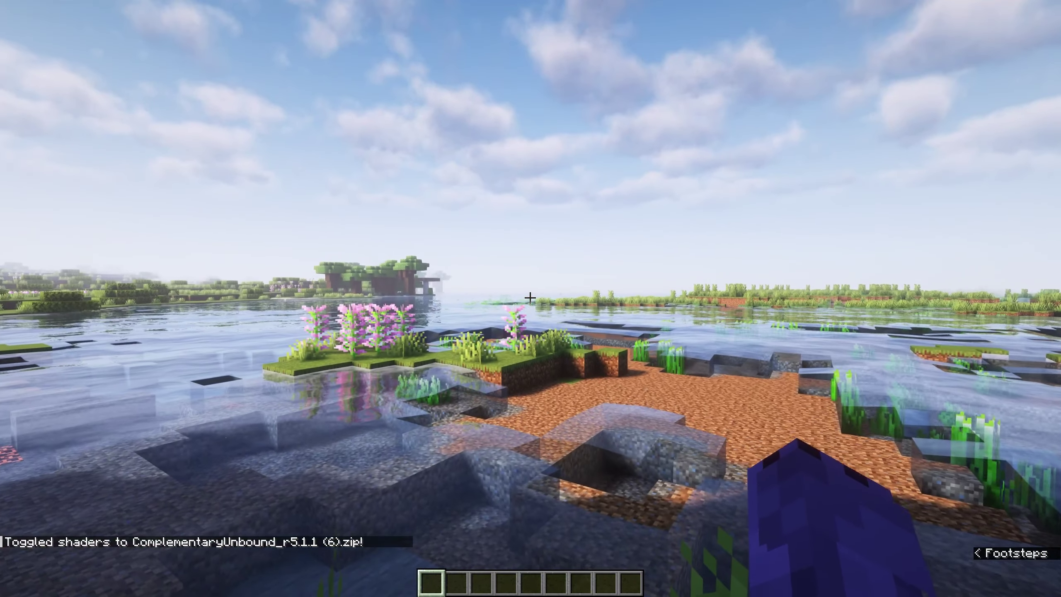
pyautogui.press('o')
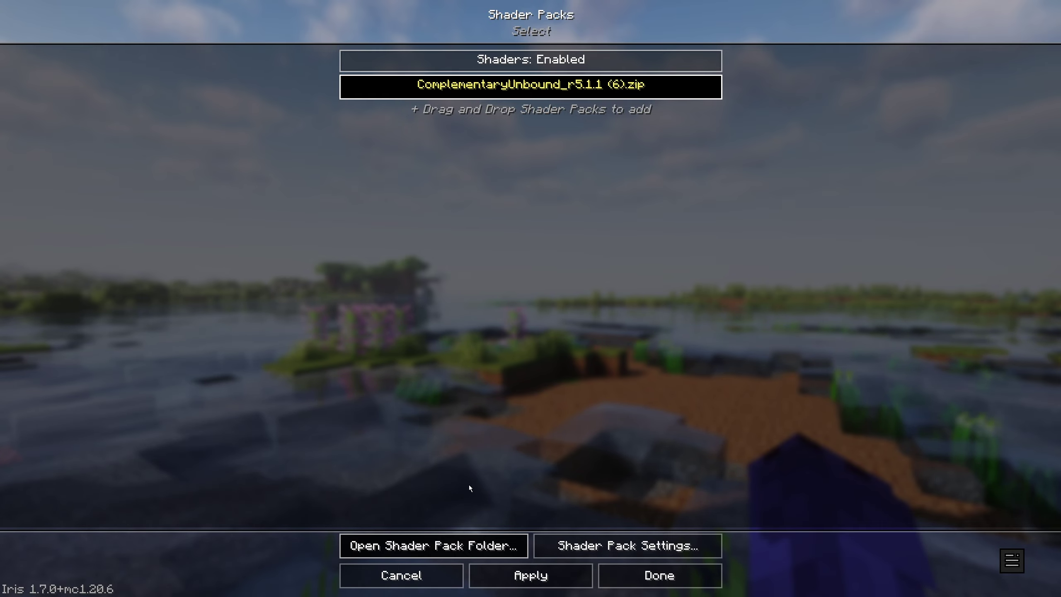
# - Glance at Shader Pack Settings, return to the world, and walk the lakeshore in front-facing third-person view
pyautogui.click(633, 551)
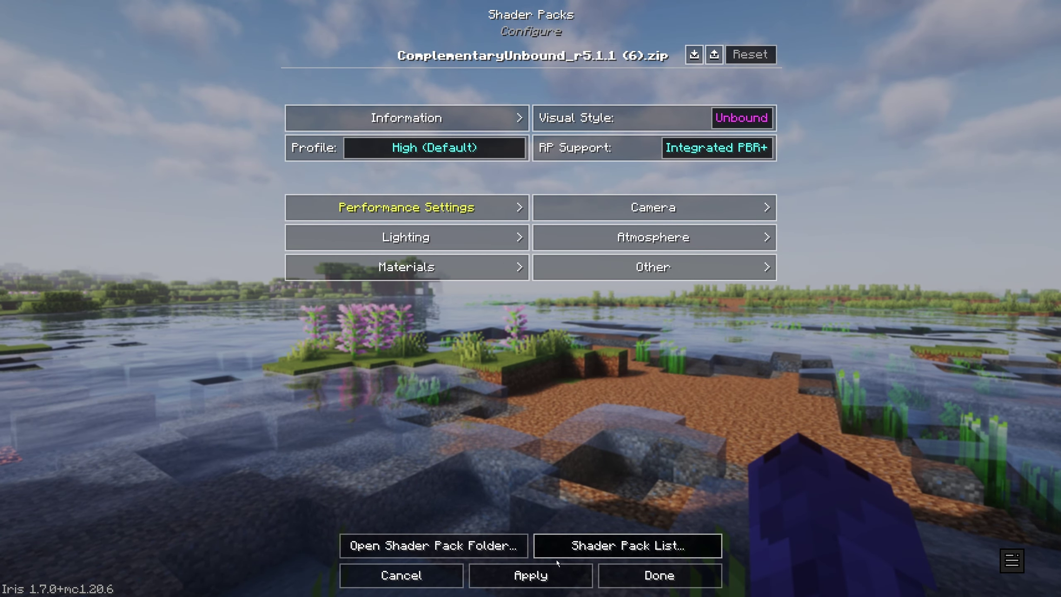
pyautogui.click(659, 575)
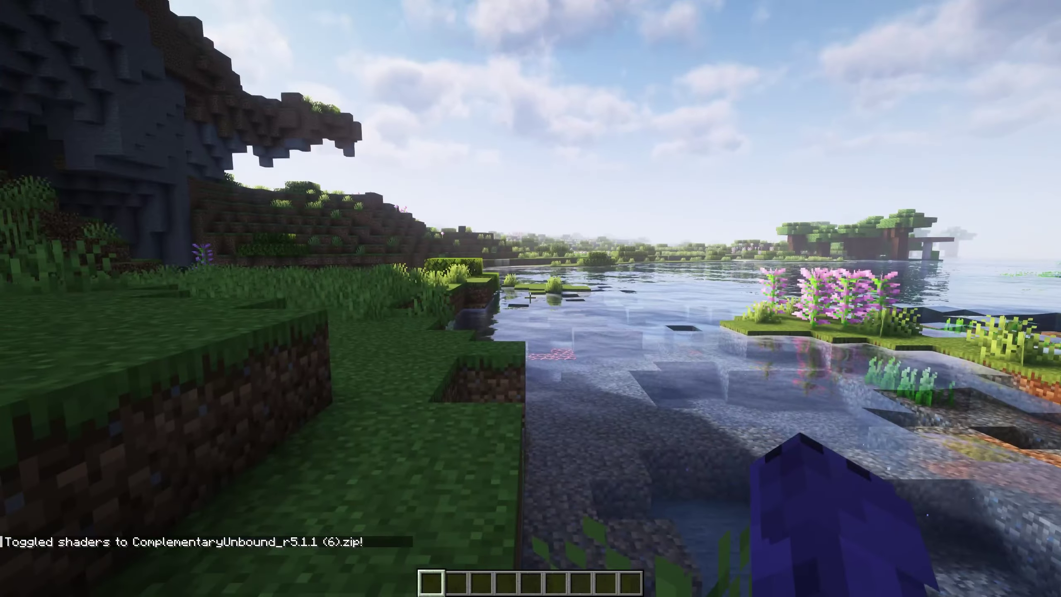
pyautogui.press('F5')
pyautogui.press('F5')
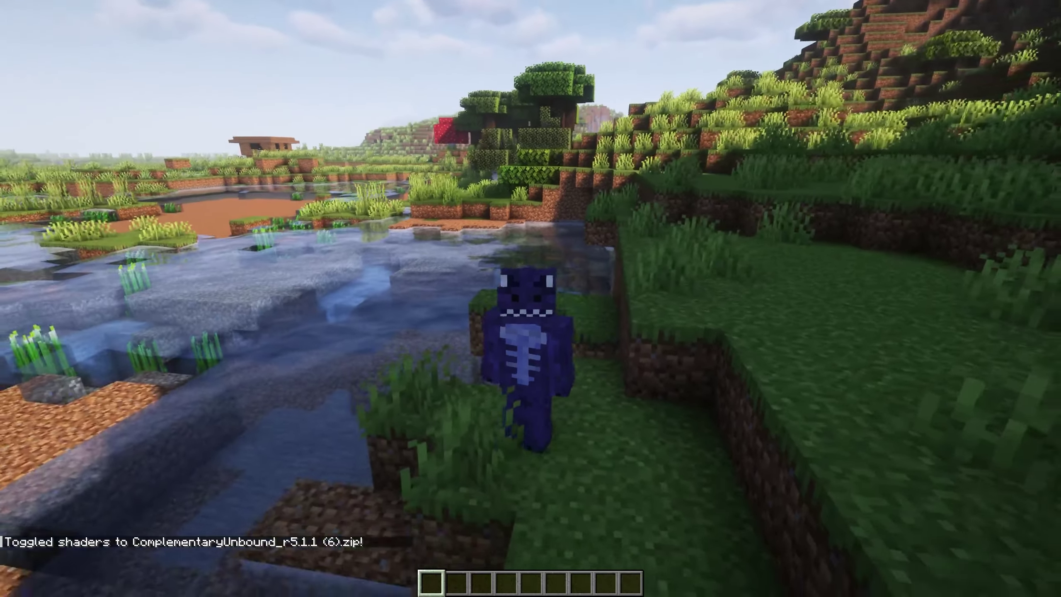
pyautogui.press('w')
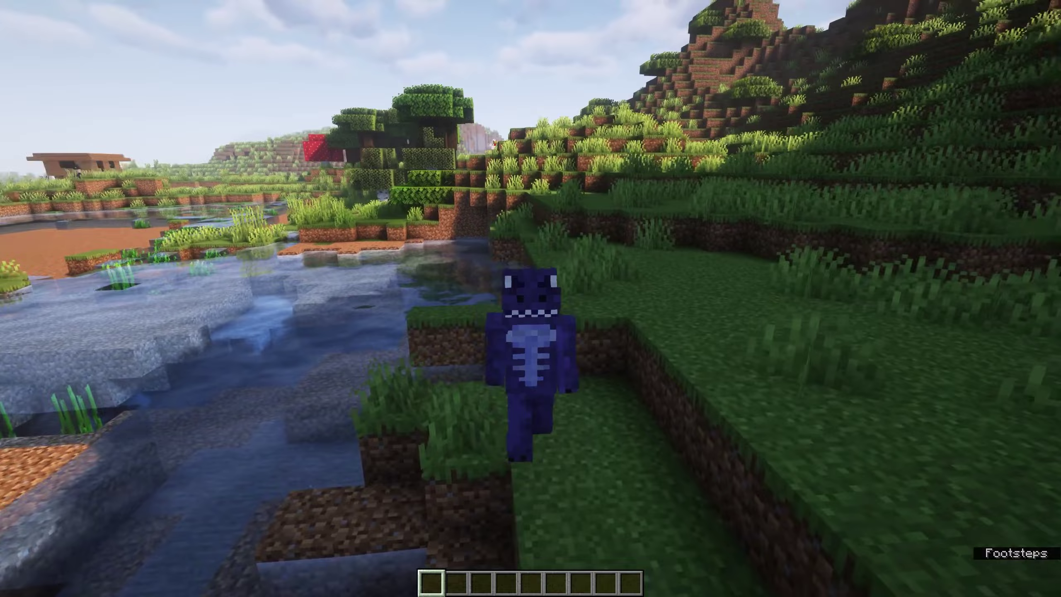